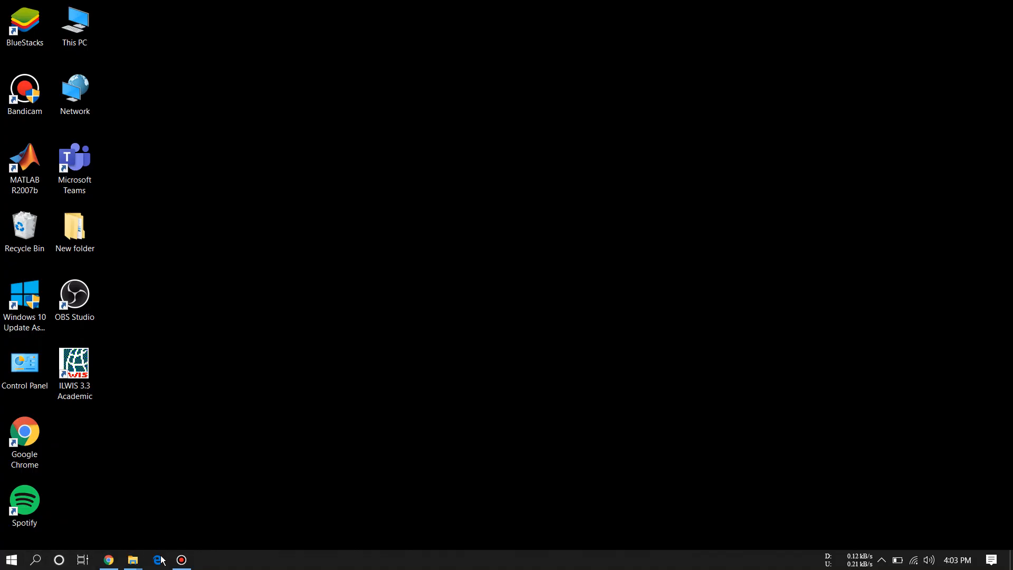
# Step: Launch MATLAB R2007b and try to run the zmap command from the default directory
pyautogui.moveTo(179, 565)
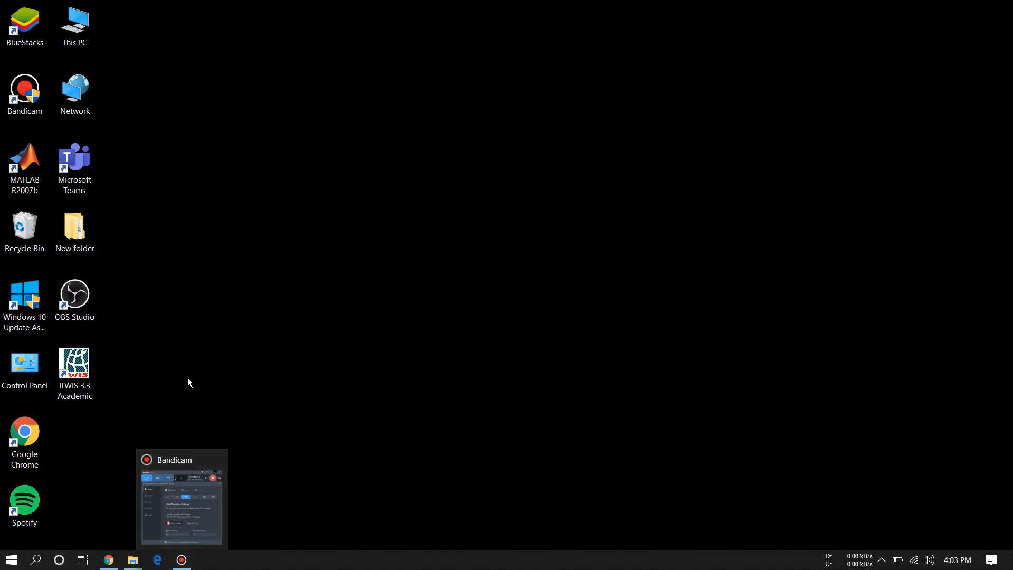
pyautogui.doubleClick(32, 157)
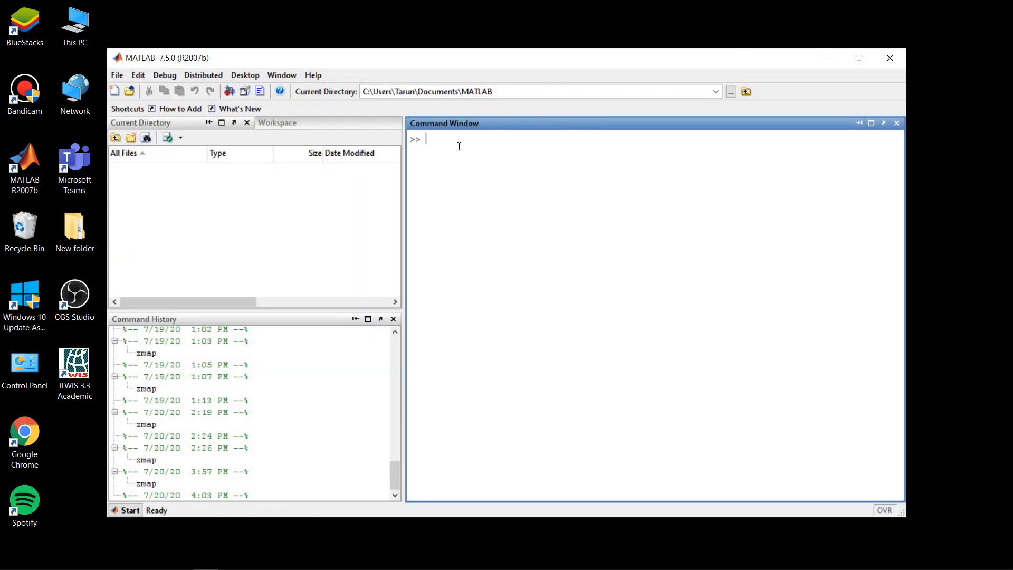
pyautogui.write('zmap')
pyautogui.press('Return')
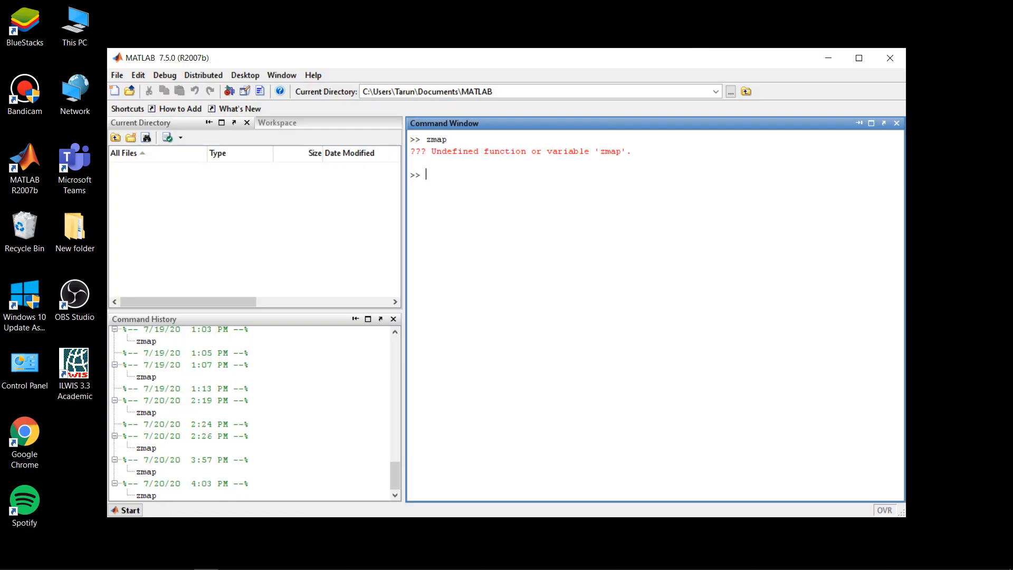
pyautogui.click(184, 562)
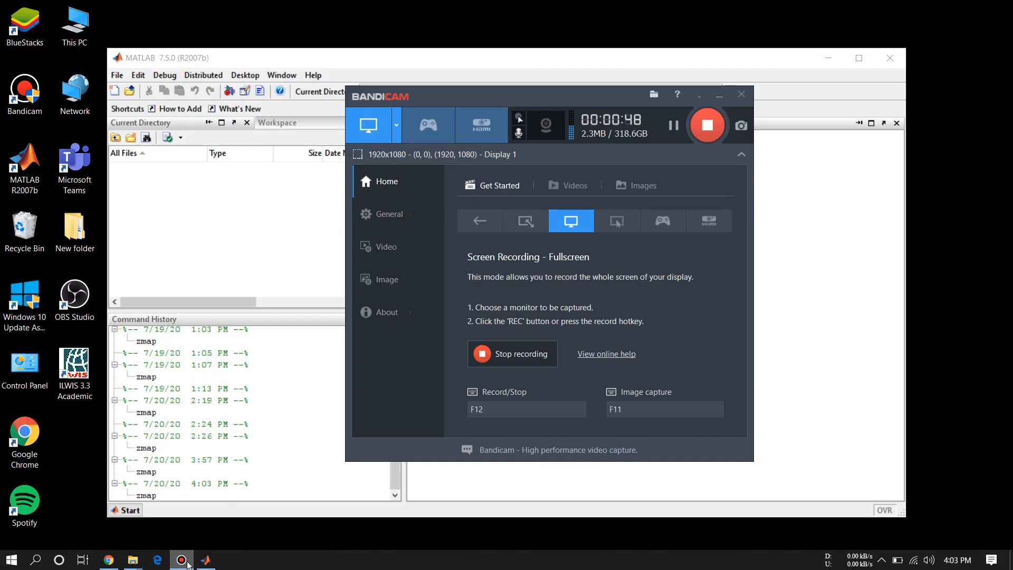
pyautogui.click(718, 95)
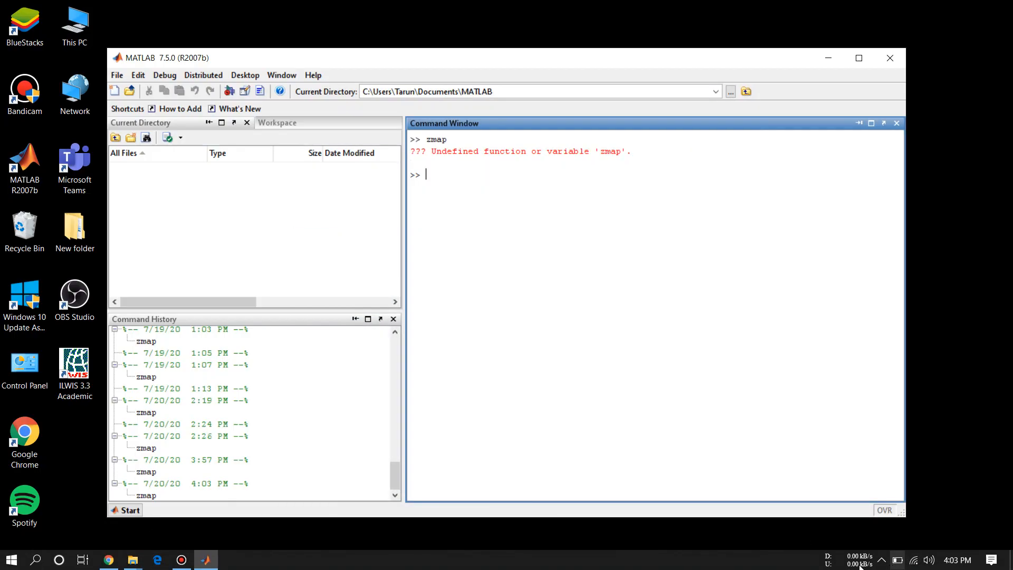
pyautogui.click(881, 562)
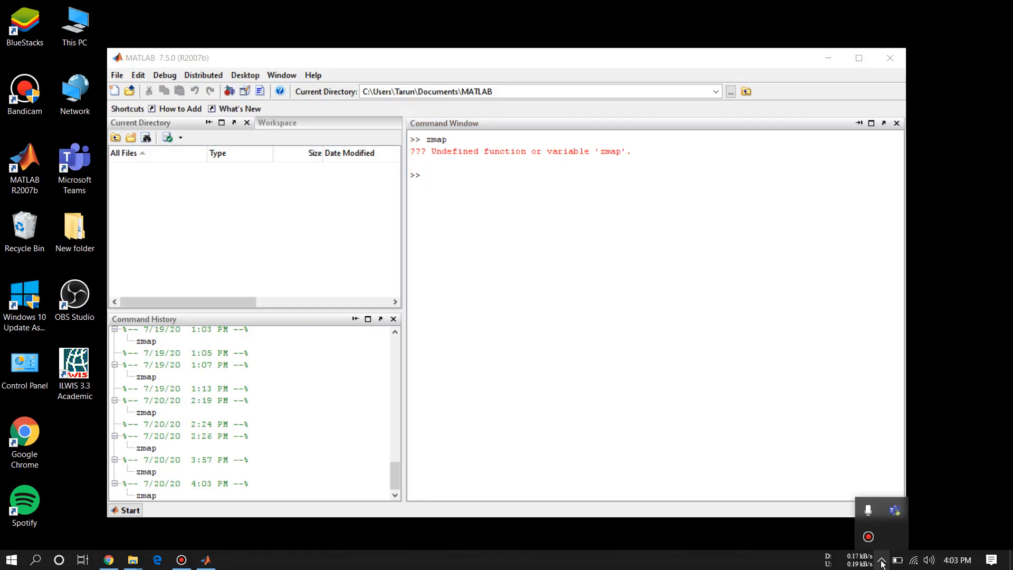
pyautogui.click(881, 562)
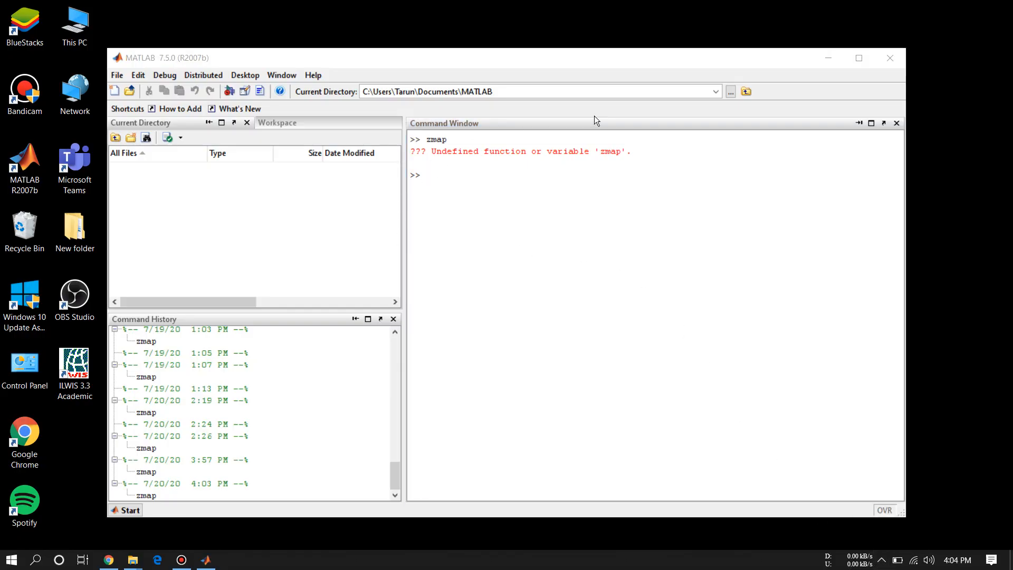
# Step: Browse for a new current directory and expand New Volume (E:) down to Classes, Extras, intern, 2020 internship
pyautogui.click(717, 91)
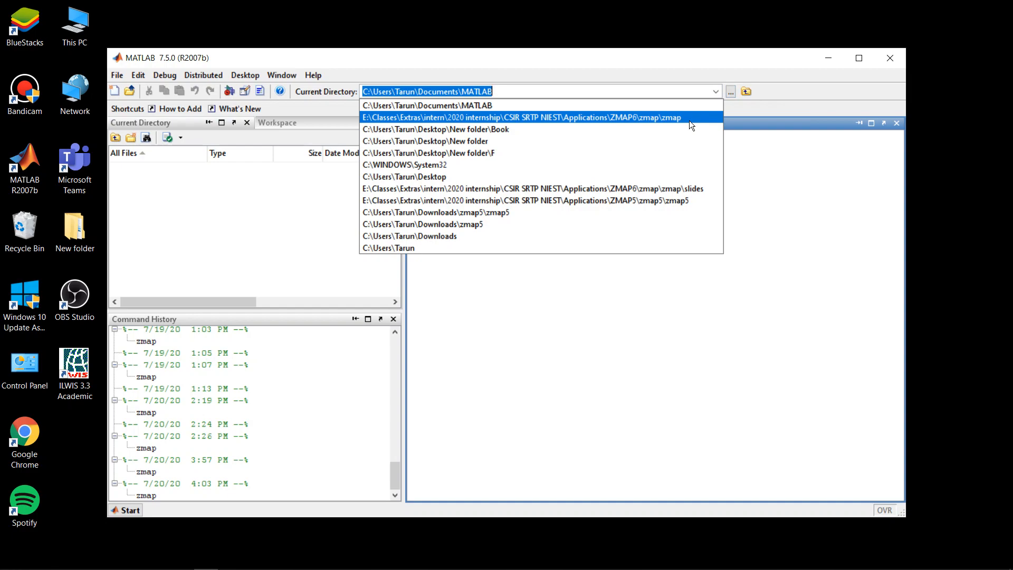
pyautogui.click(730, 95)
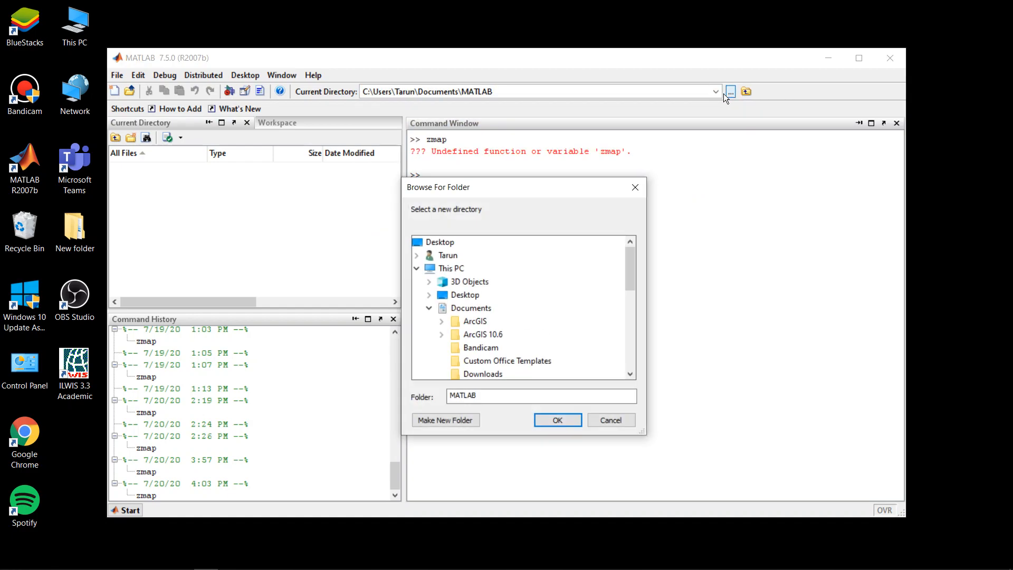
pyautogui.scroll(-2, 506, 289)
pyautogui.scroll(-3, 486, 300)
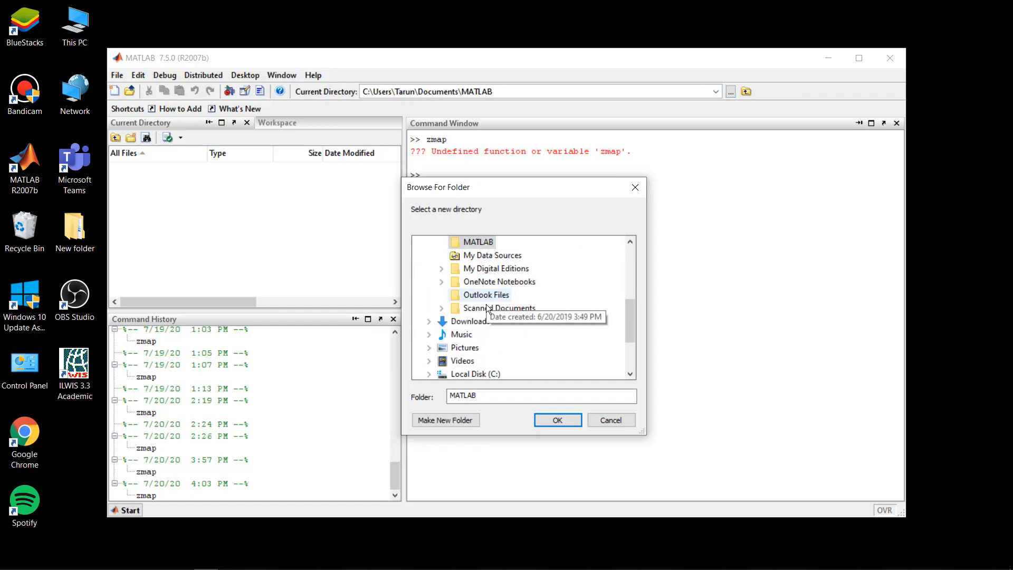
pyautogui.click(492, 319)
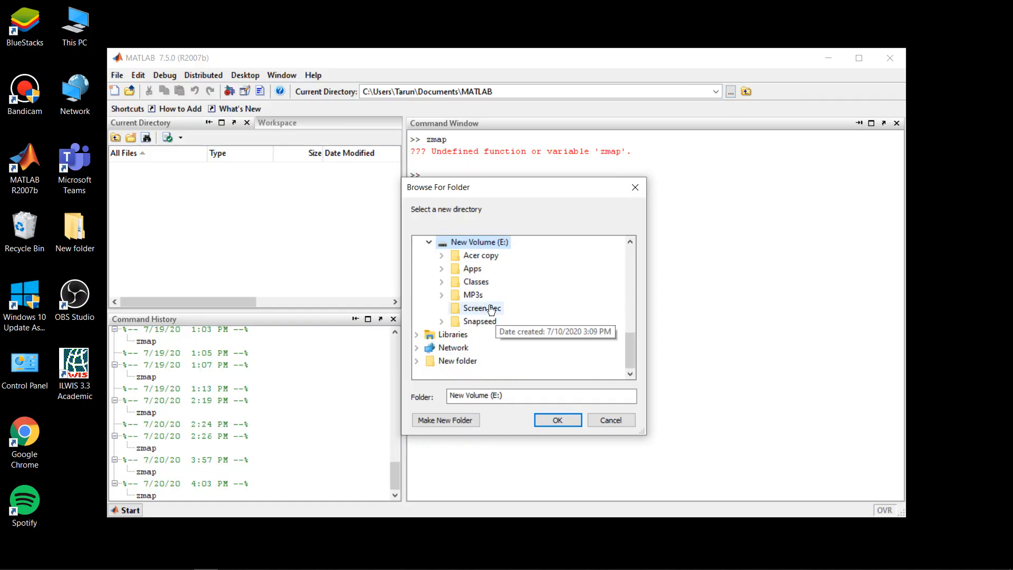
pyautogui.doubleClick(477, 283)
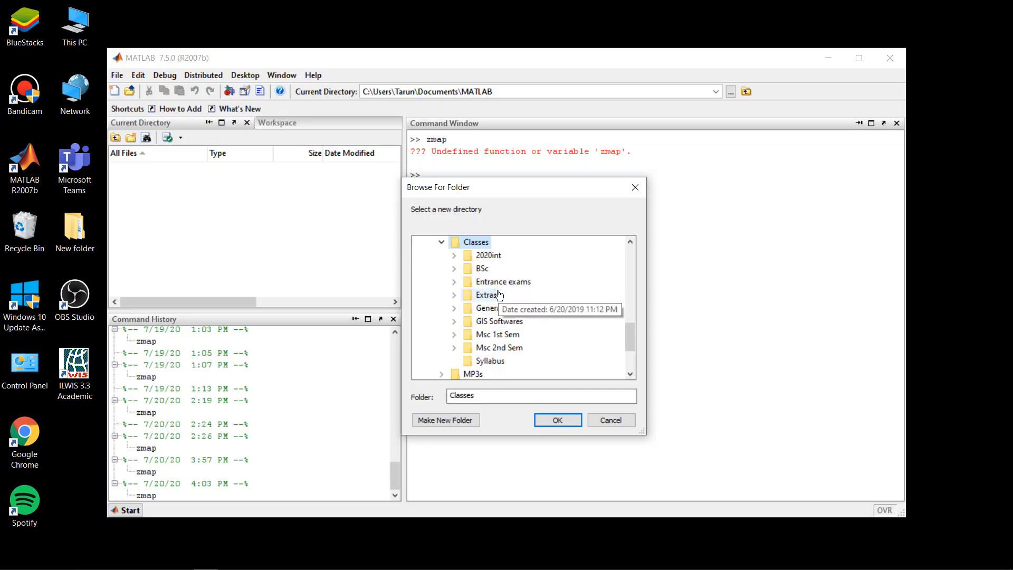
pyautogui.doubleClick(495, 295)
pyautogui.doubleClick(500, 309)
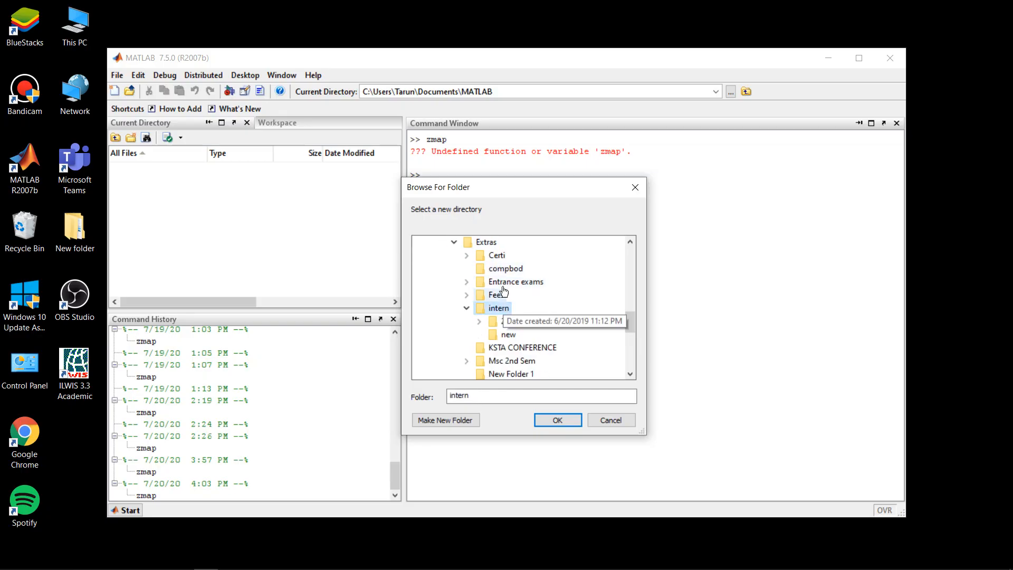
pyautogui.doubleClick(509, 321)
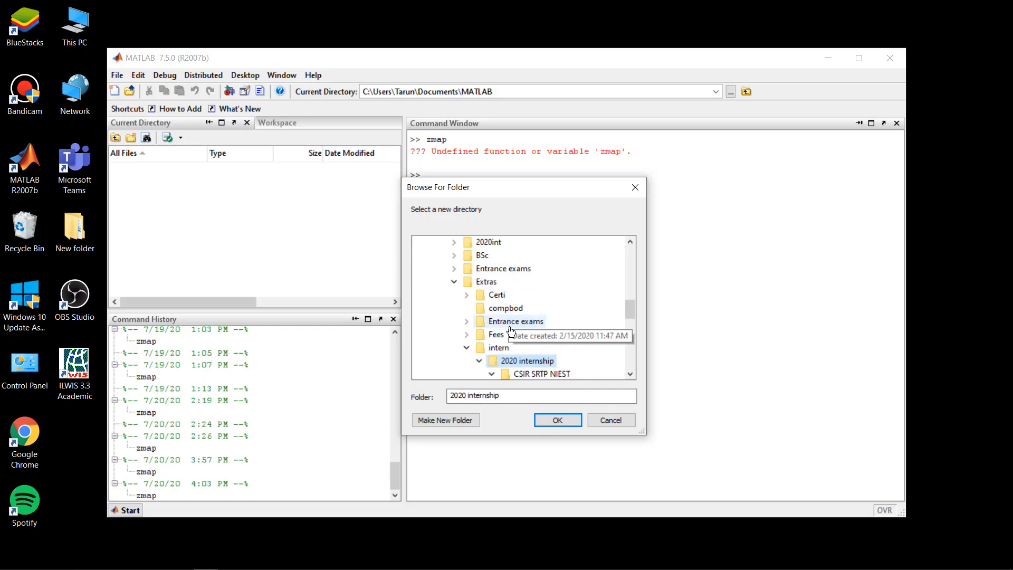
# Step: Set the current directory to the inner zmap folder under CSIR SRTP NIEST\Applications\ZMAP6\zmap
pyautogui.click(546, 349)
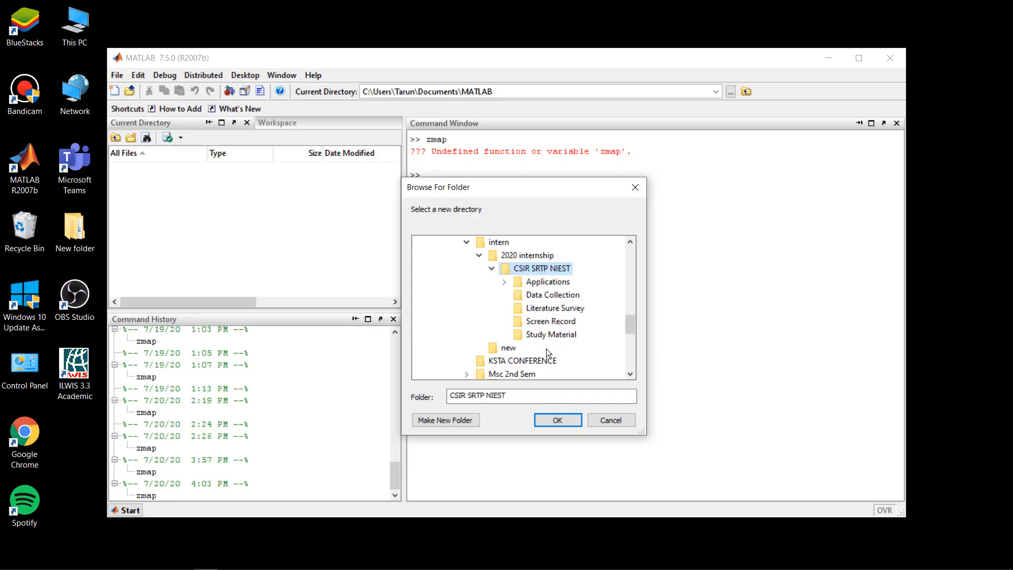
pyautogui.doubleClick(546, 255)
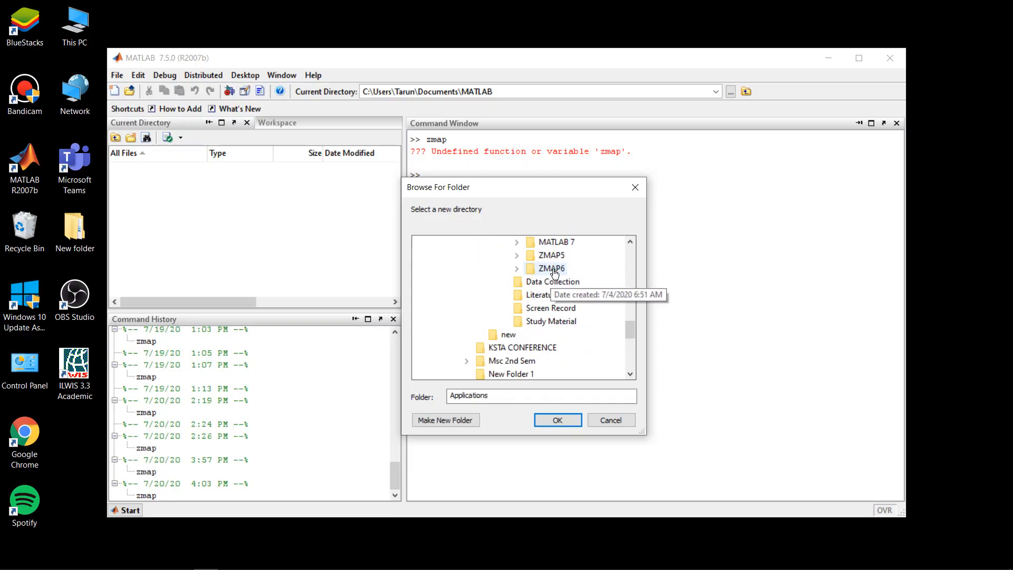
pyautogui.doubleClick(553, 269)
pyautogui.doubleClick(560, 282)
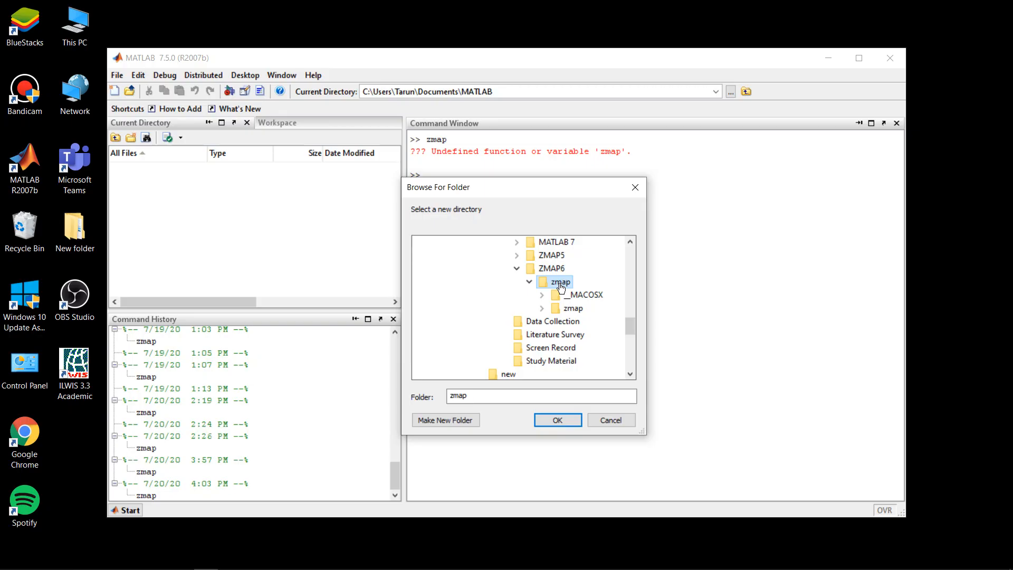
pyautogui.doubleClick(571, 309)
pyautogui.scroll(-2, 570, 364)
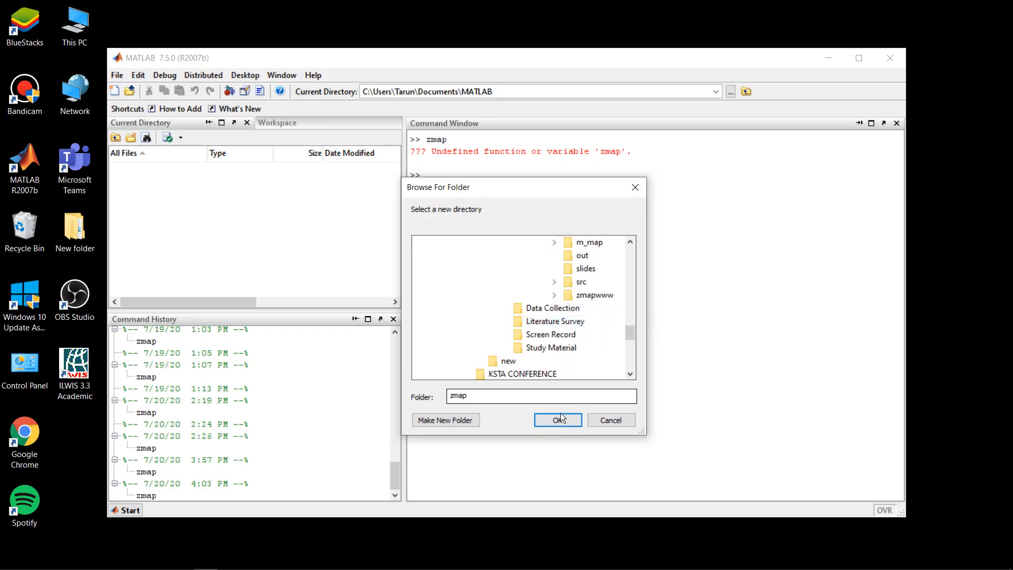
pyautogui.scroll(2, 563, 351)
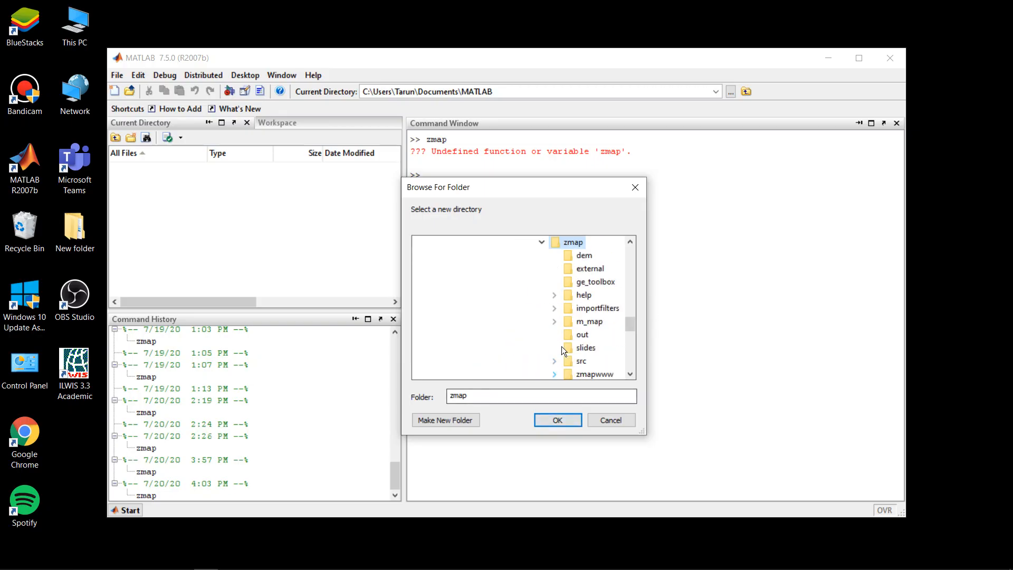
pyautogui.click(568, 422)
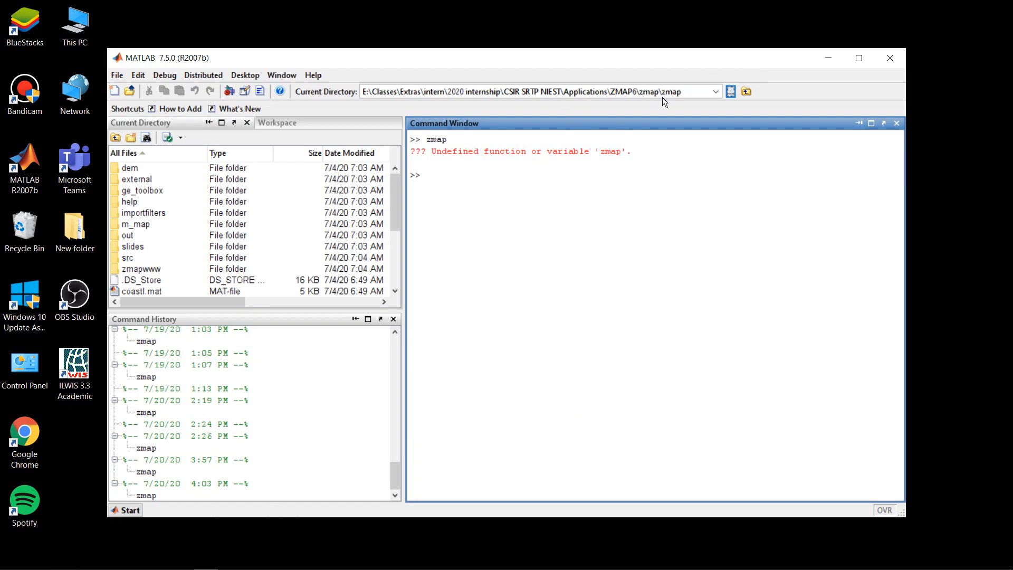
# Step: Reselect the ZMAP6\zmap\zmap path from the recent directories and run the zmap command
pyautogui.click(715, 93)
pyautogui.click(689, 108)
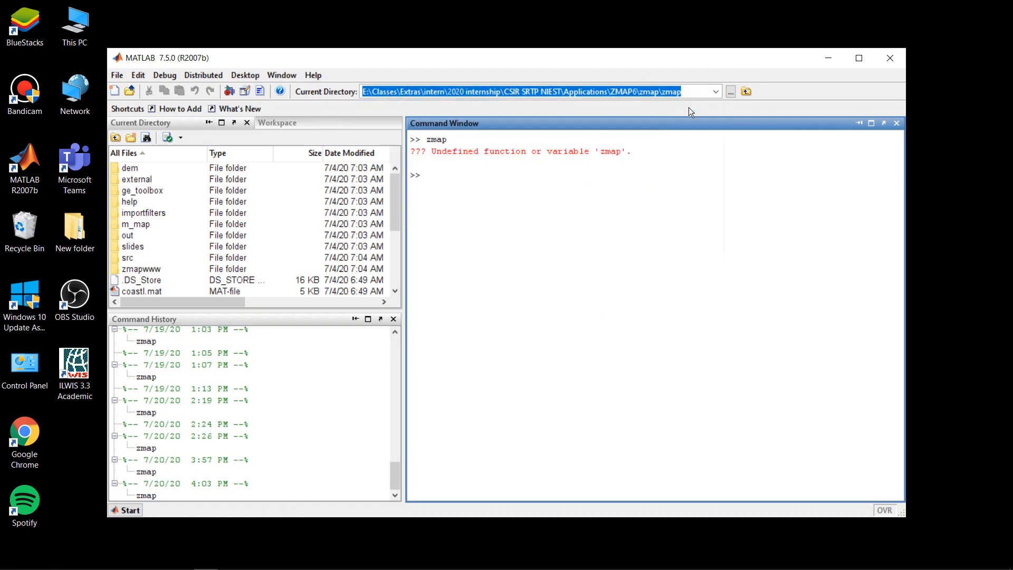
pyautogui.click(436, 184)
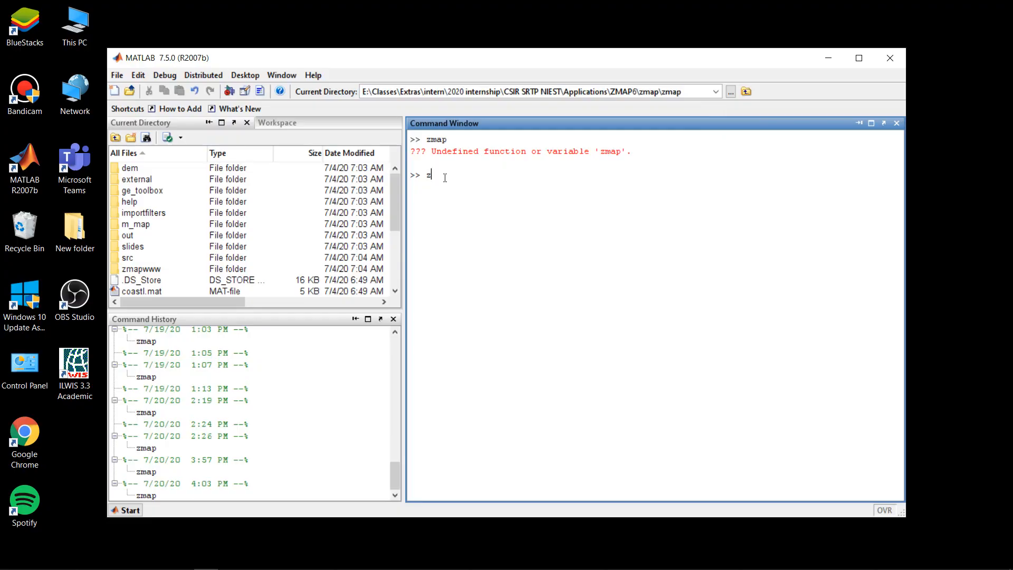
pyautogui.press('Return')
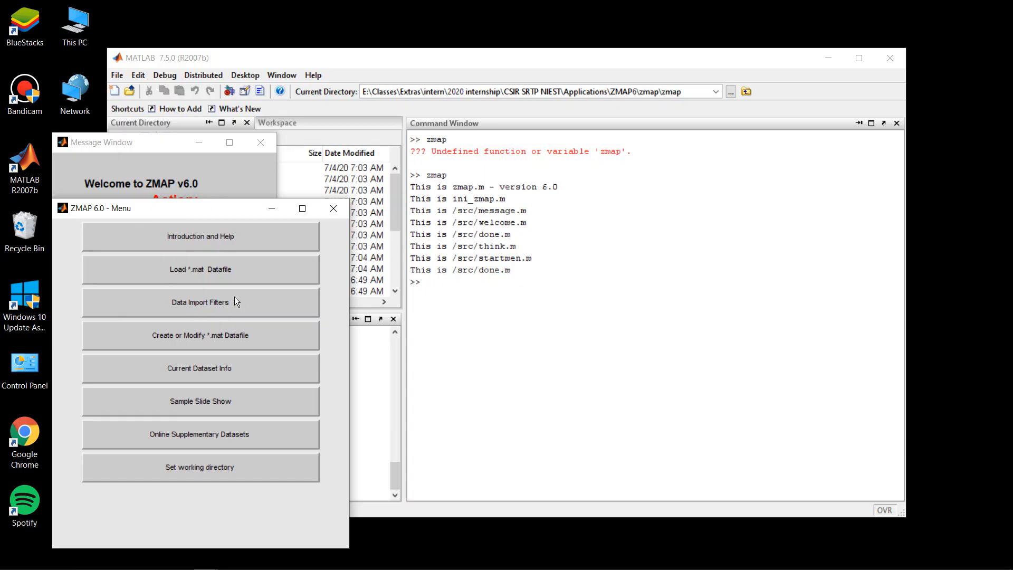
# Step: Try to import zmapcat.txt from Downloads with the "ASCII columns seperated by blanks or tabs" import filter
pyautogui.click(194, 302)
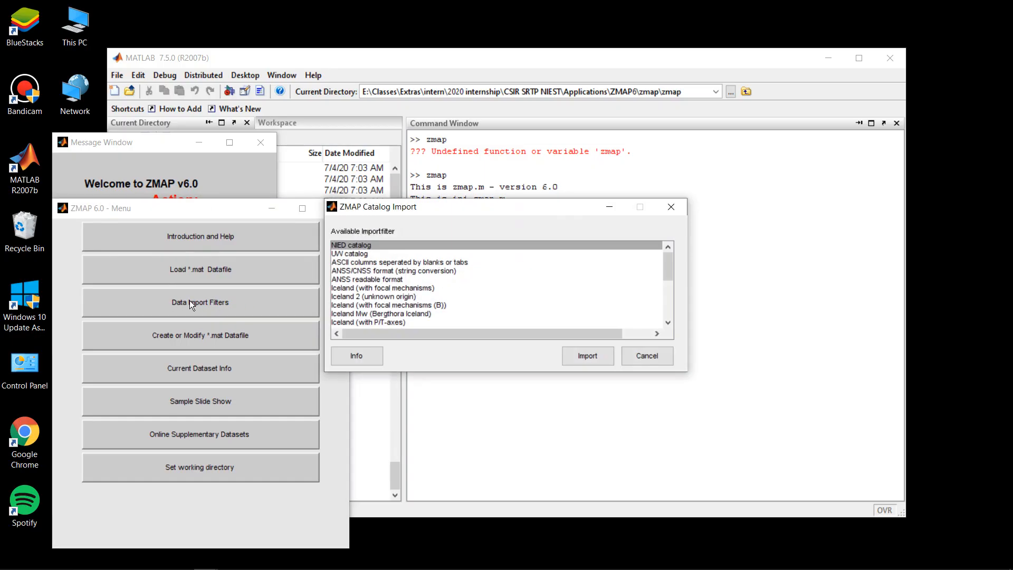
pyautogui.click(340, 262)
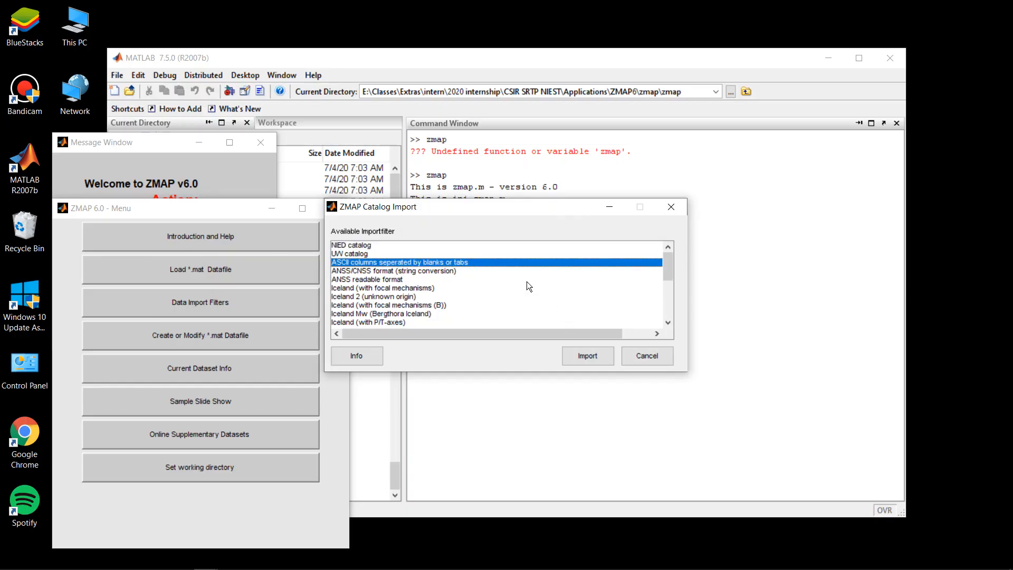
pyautogui.click(588, 356)
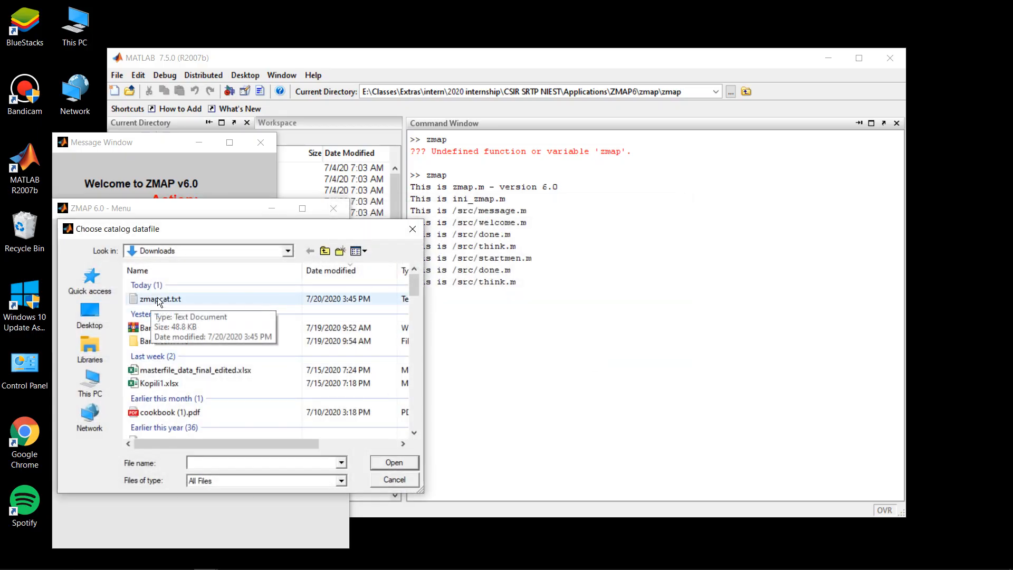
pyautogui.click(157, 299)
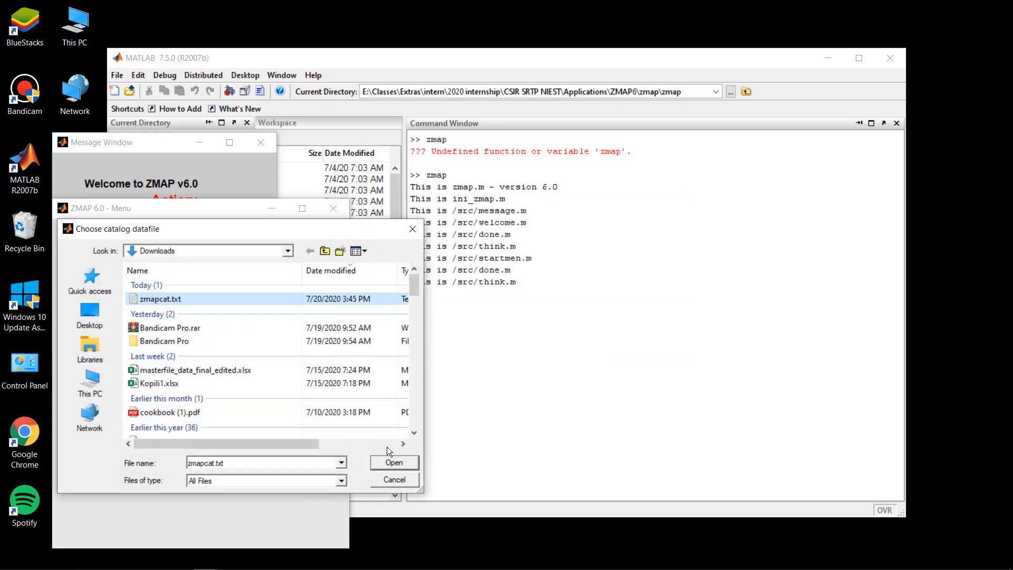
pyautogui.click(389, 461)
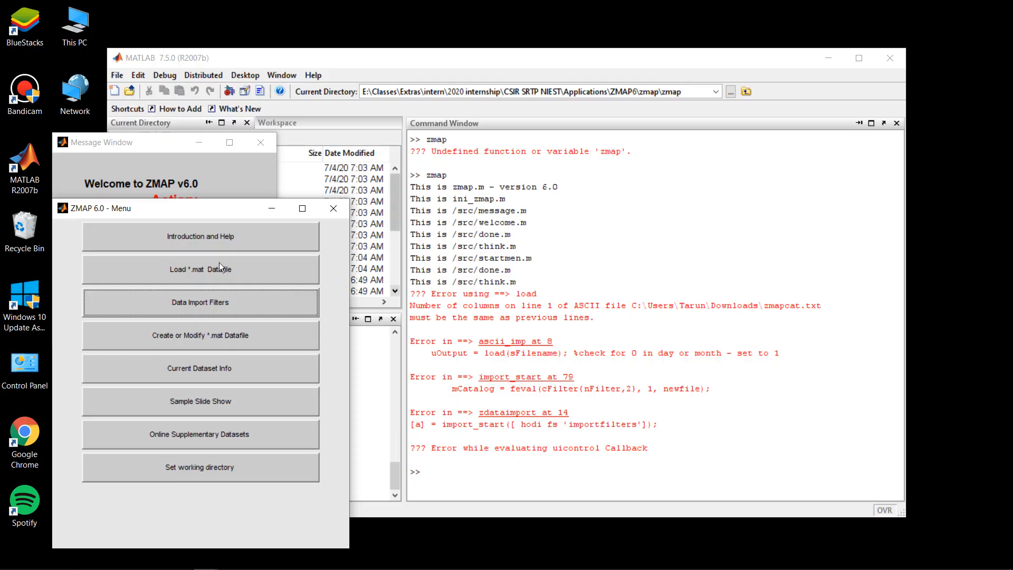
# Step: Minimize the ZMAP menu, the message window and the MATLAB window to reach the desktop
pyautogui.click(273, 208)
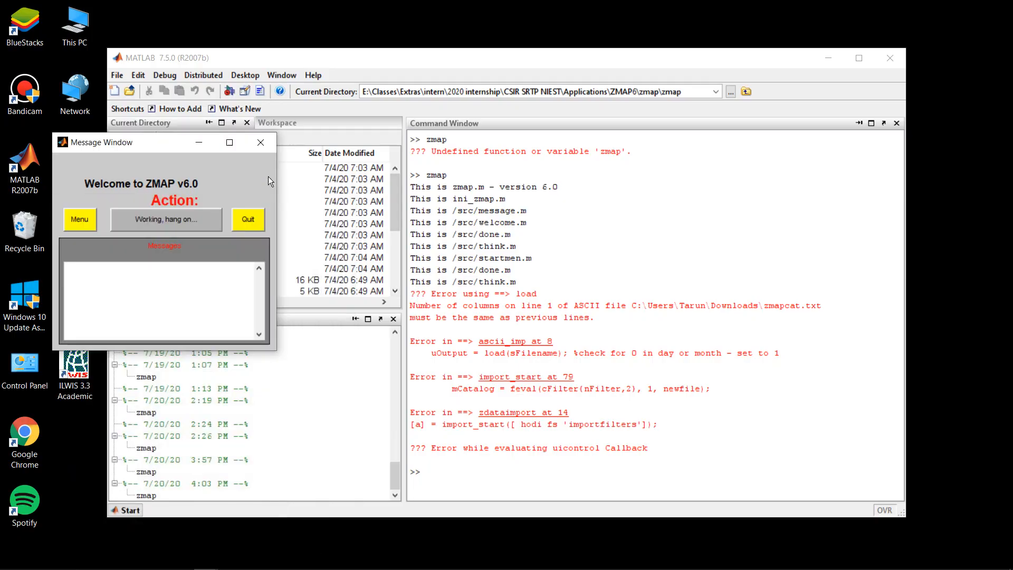
pyautogui.click(196, 143)
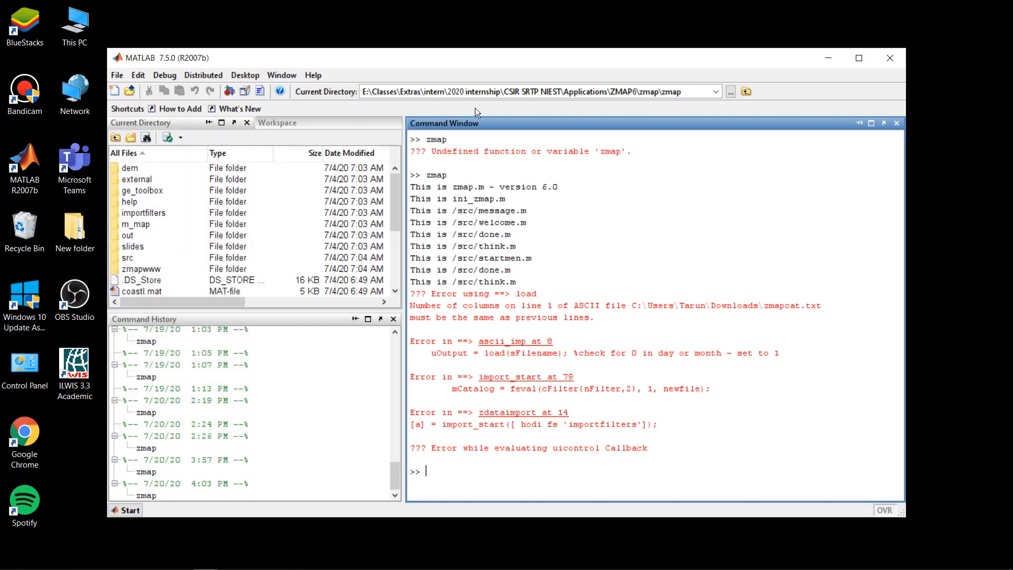
pyautogui.click(829, 59)
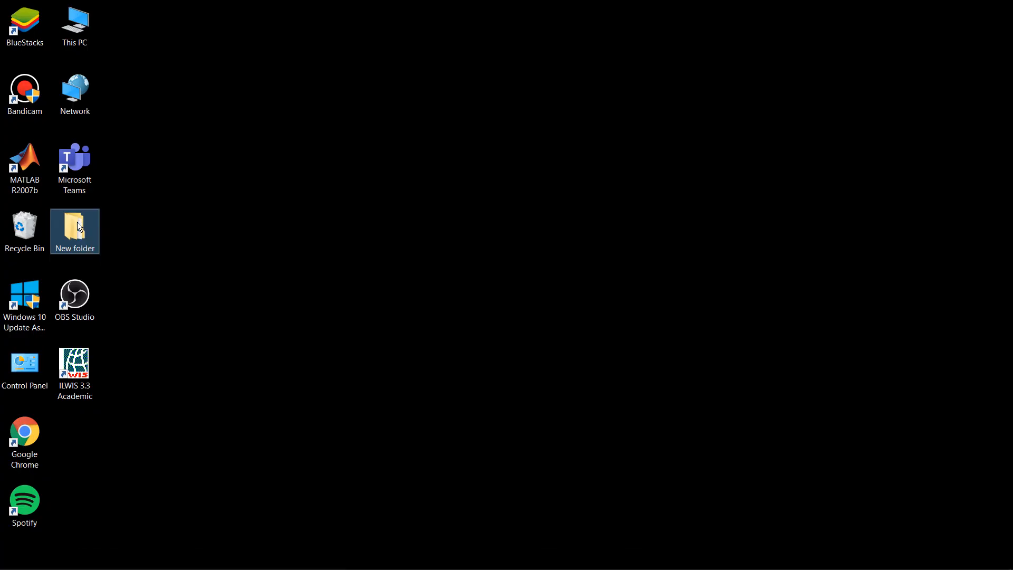
# Step: Open the workbook Main Database file csir srtp.xlsx from the Book folder inside the desktop's New folder
pyautogui.doubleClick(84, 228)
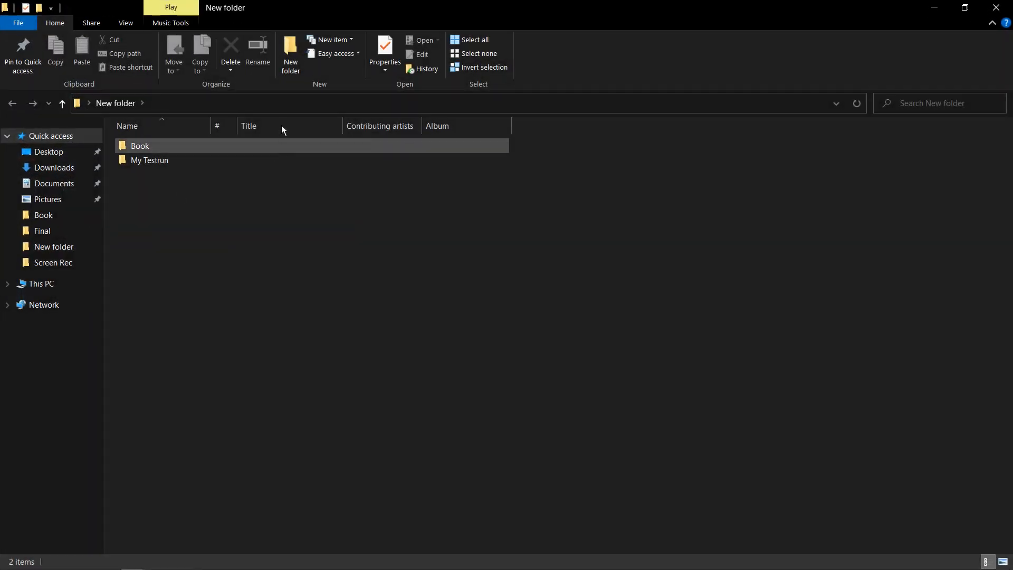
pyautogui.click(141, 149)
pyautogui.click(141, 147)
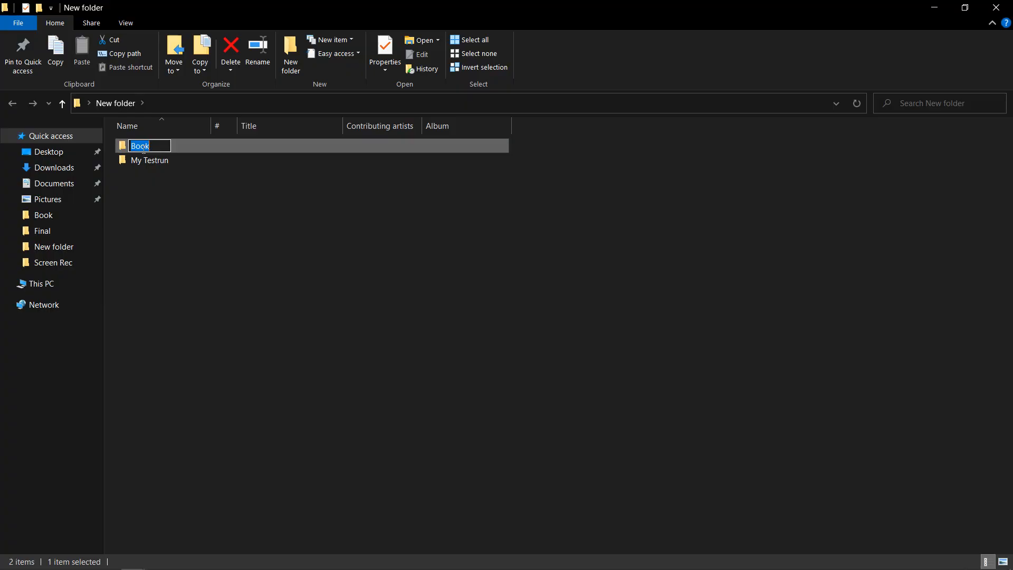
pyautogui.click(198, 150)
pyautogui.doubleClick(201, 150)
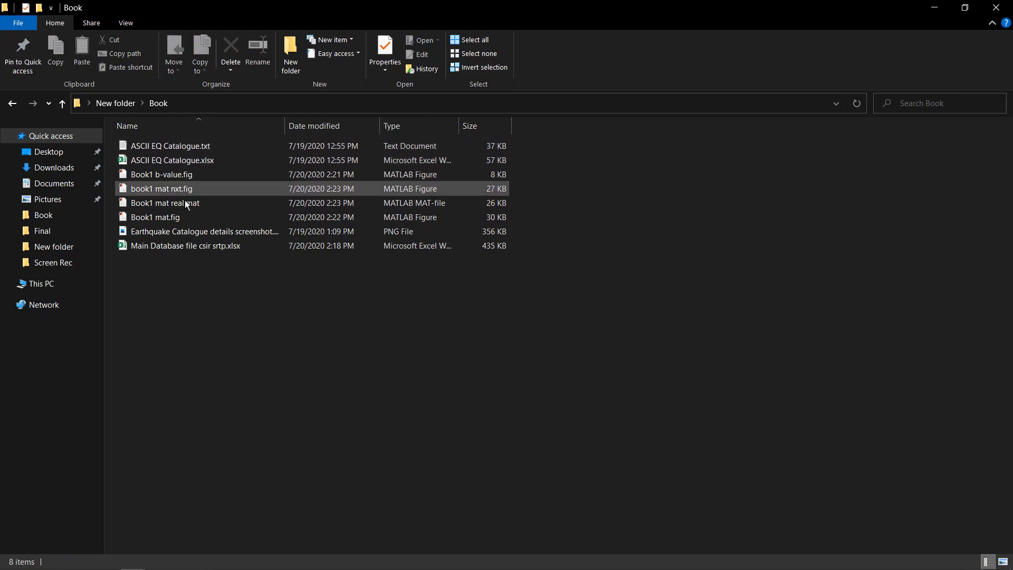
pyautogui.doubleClick(196, 245)
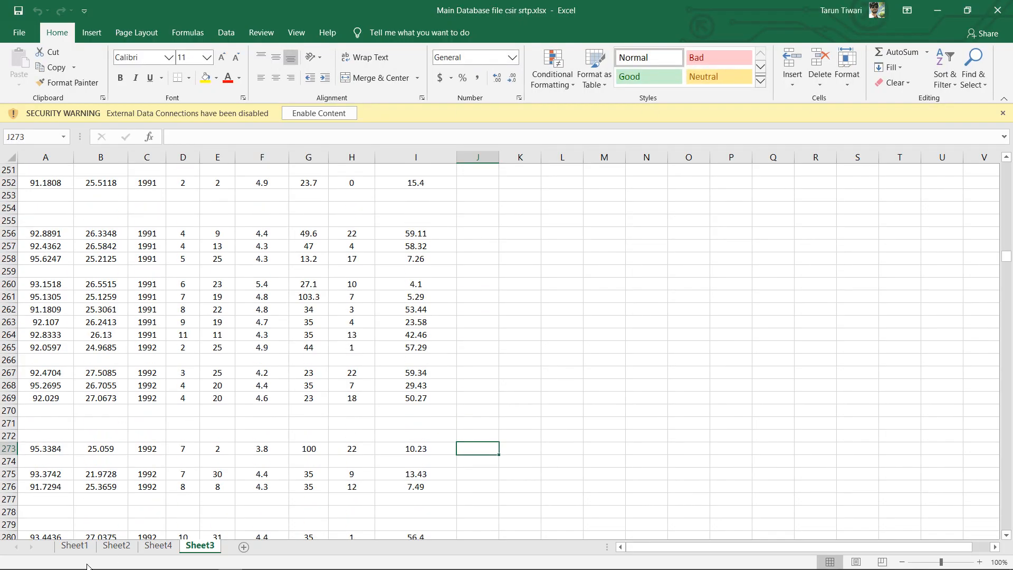
# Step: Show Sheet1 from its first row and examine the header columns of the raw earthquake data
pyautogui.click(74, 546)
pyautogui.scroll(20, 245, 409)
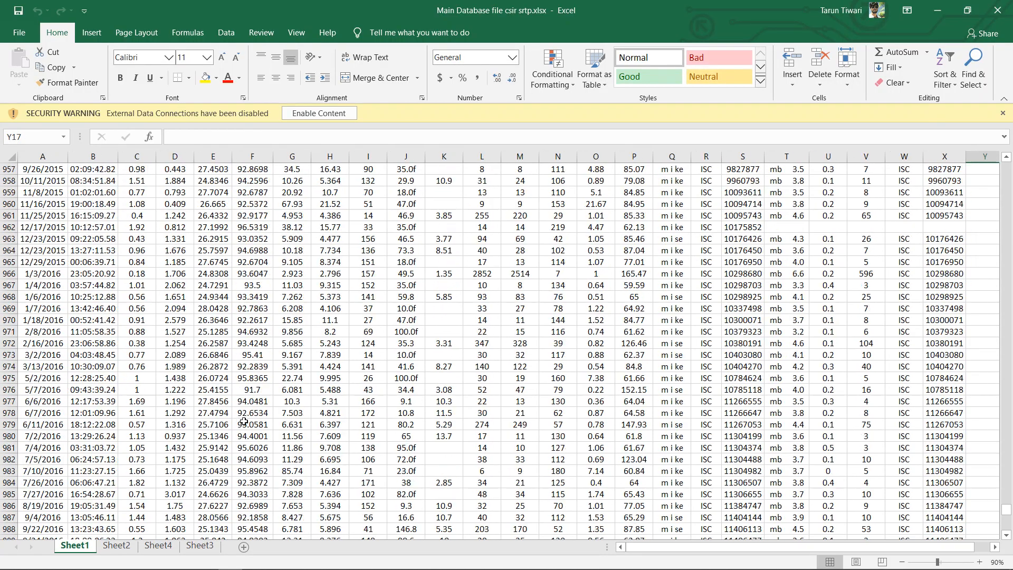
pyautogui.scroll(20, 244, 421)
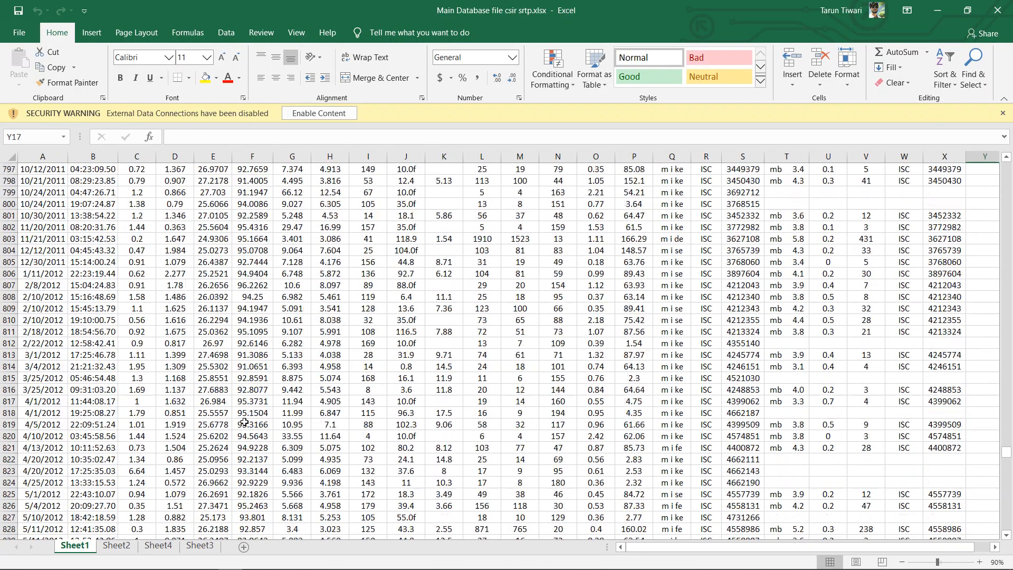
pyautogui.scroll(5, 244, 422)
pyautogui.moveTo(1005, 444); pyautogui.dragTo(1007, 151)
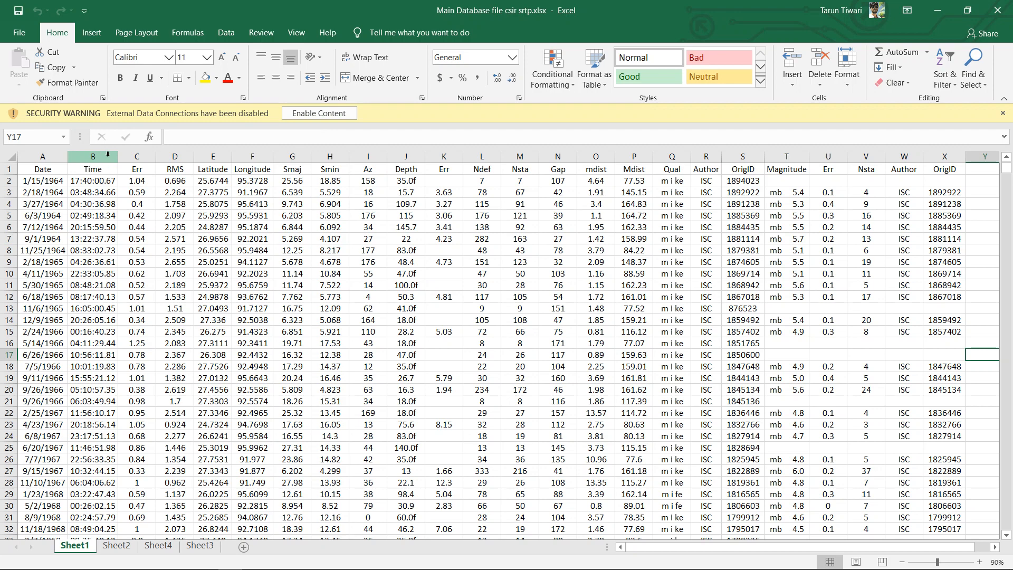
# Step: Look through Sheet2 and Sheet4 of the database, ending on Sheet3
pyautogui.moveTo(140, 563)
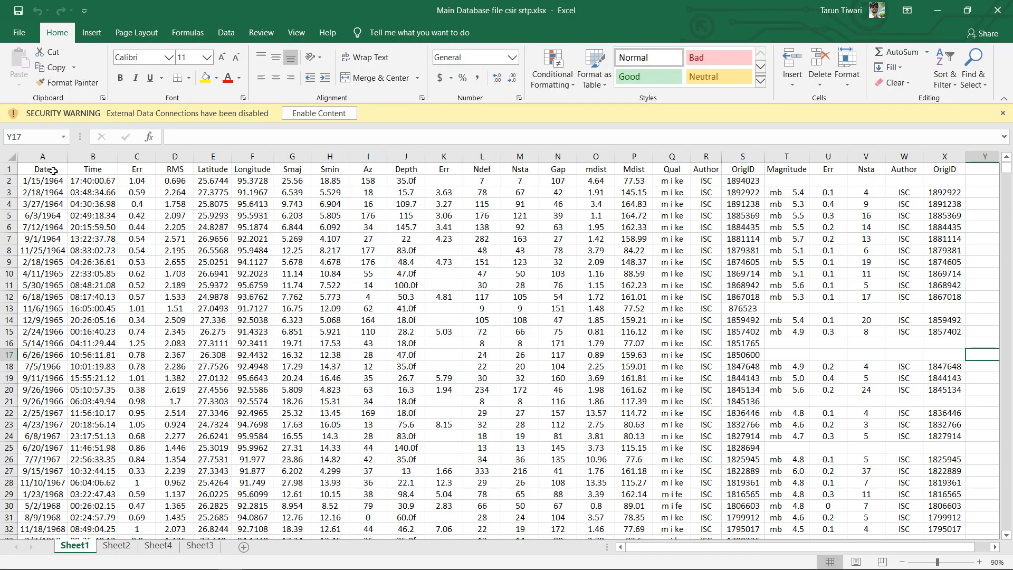
pyautogui.click(129, 548)
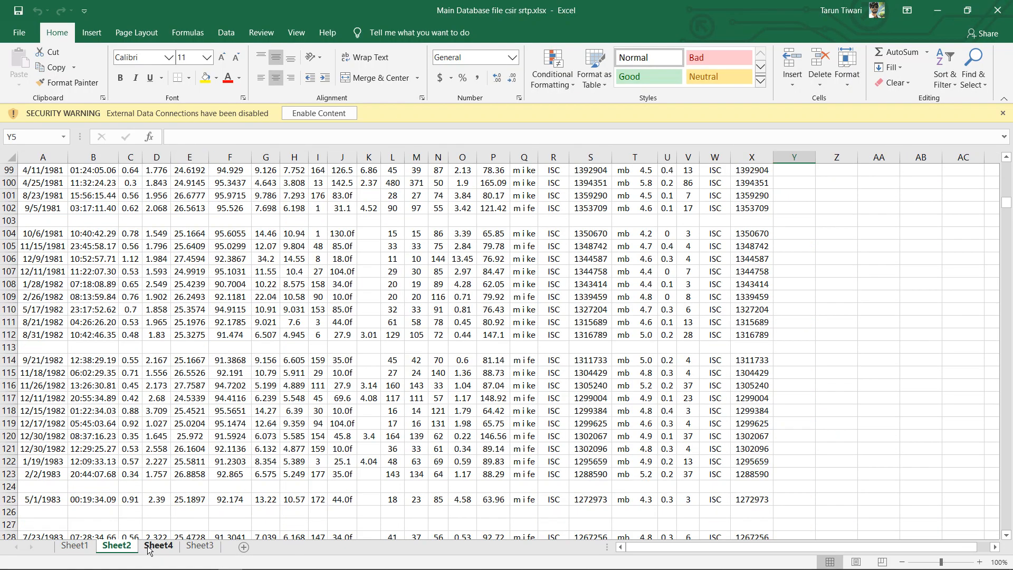
pyautogui.click(165, 547)
pyautogui.click(190, 548)
pyautogui.click(158, 546)
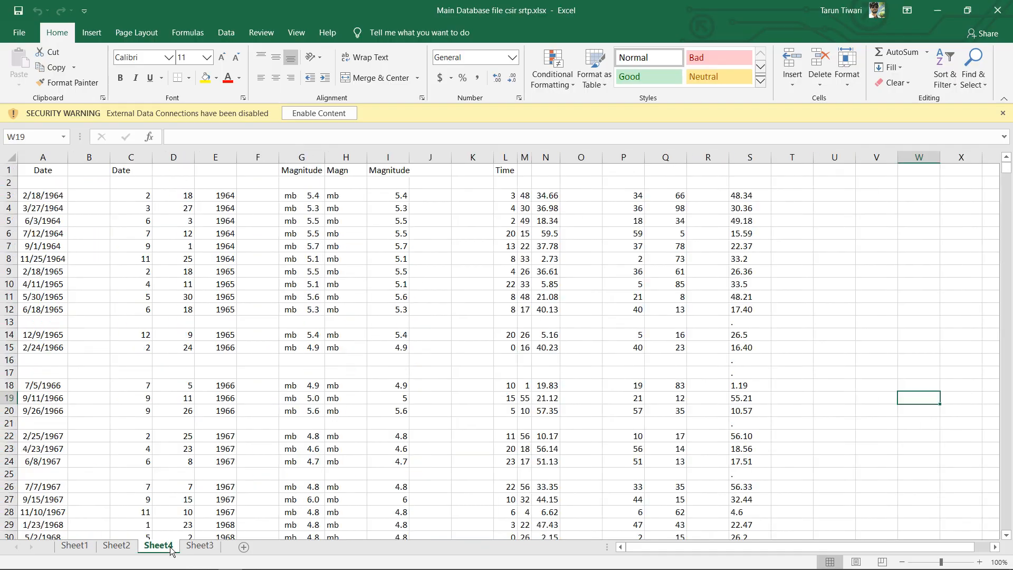
pyautogui.click(213, 548)
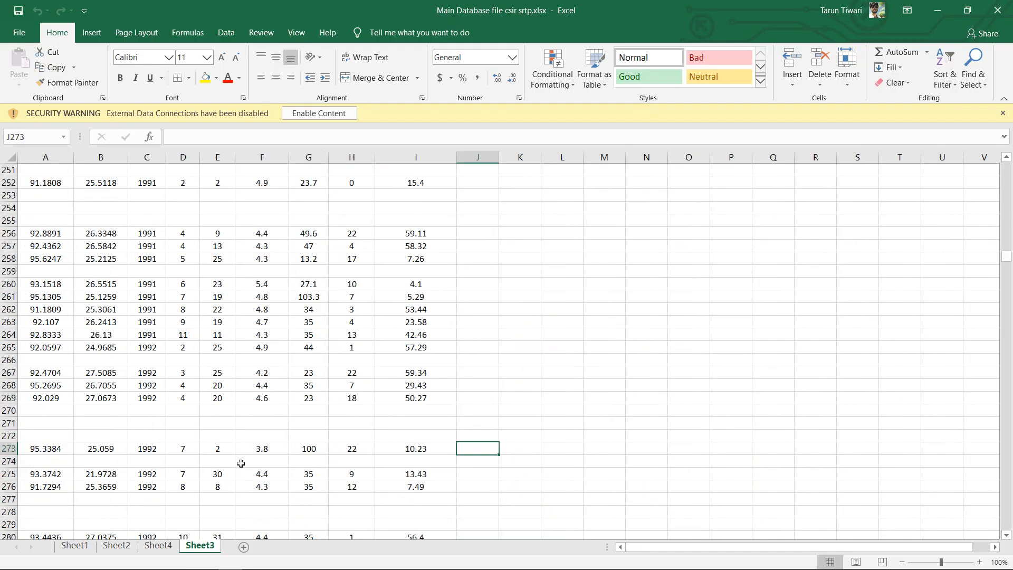
# Step: Examine Sheet3's column headers, the order of the catalogue columns and the blank rows between the records
pyautogui.scroll(20, 240, 463)
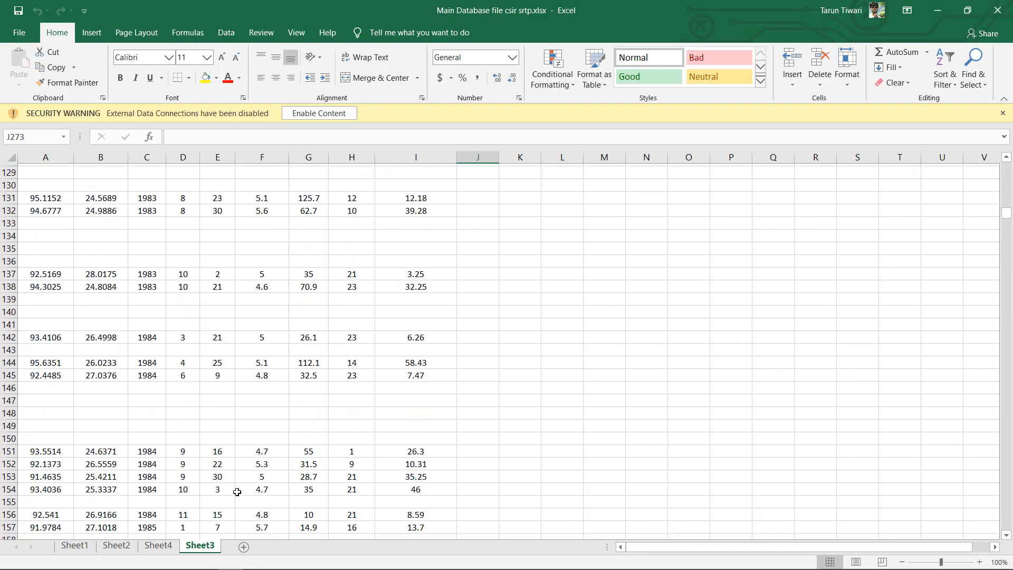
pyautogui.scroll(20, 237, 492)
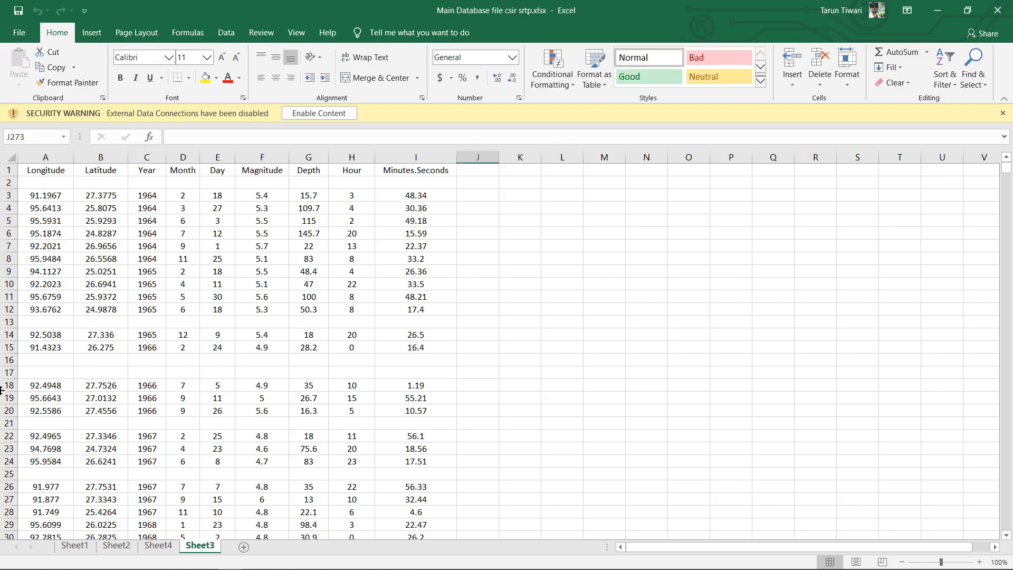
pyautogui.scroll(-20, 211, 375)
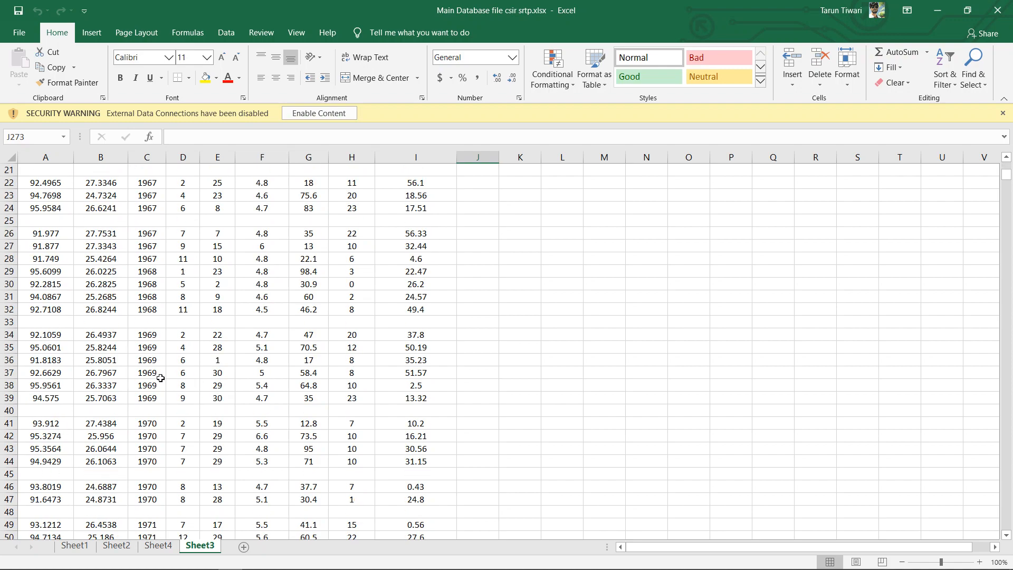
pyautogui.scroll(-14, 107, 357)
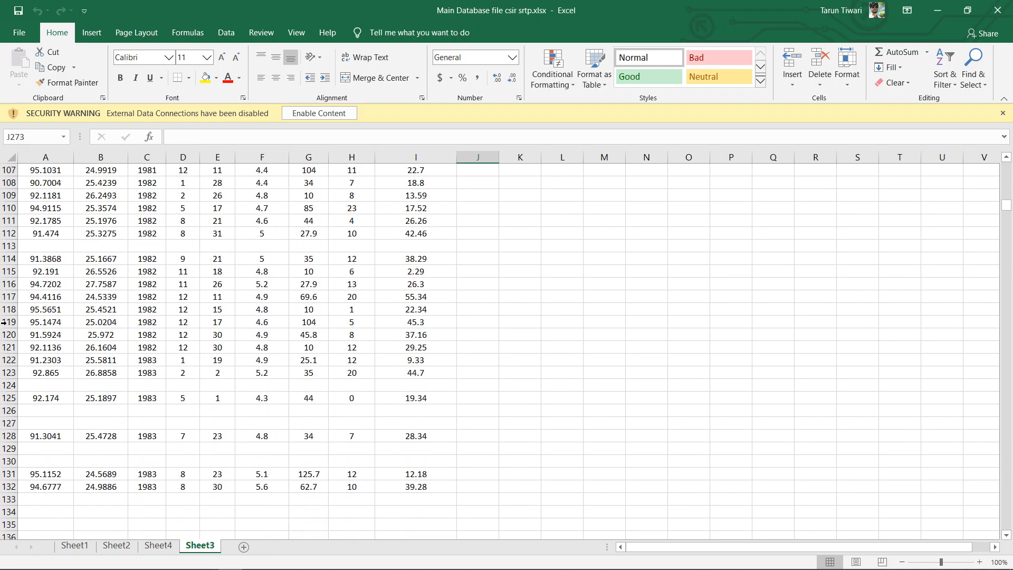
pyautogui.scroll(20, 74, 234)
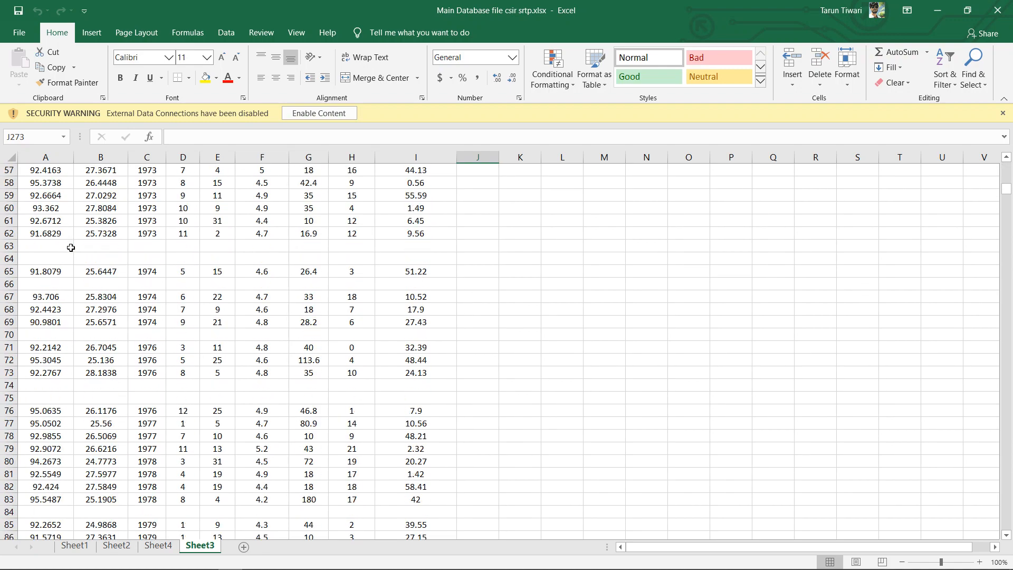
pyautogui.scroll(13, 69, 254)
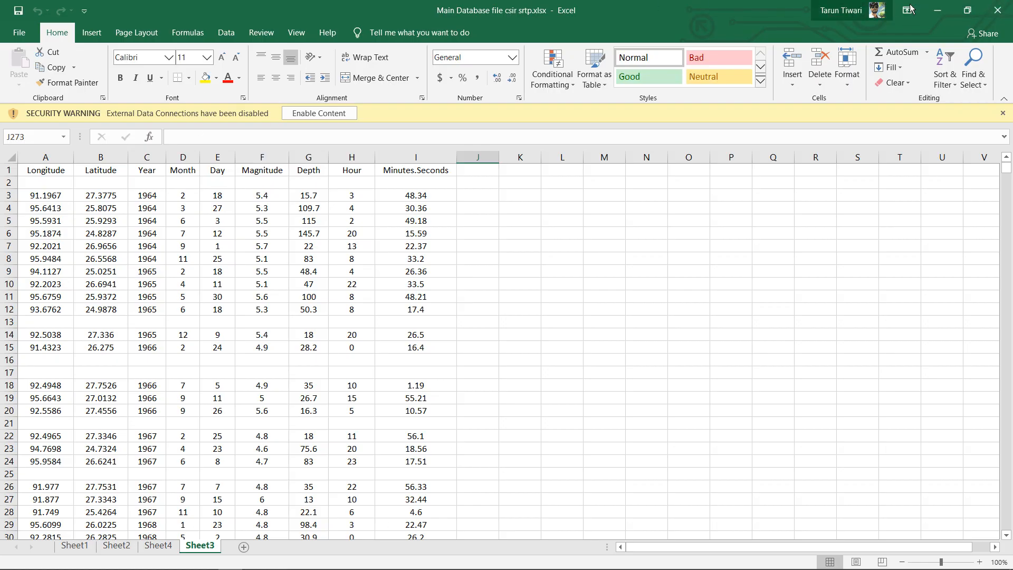
# Step: Minimize the workbook and open ASCII EQ Catalogue.txt from the Book folder in a maximized Notepad window
pyautogui.click(947, 9)
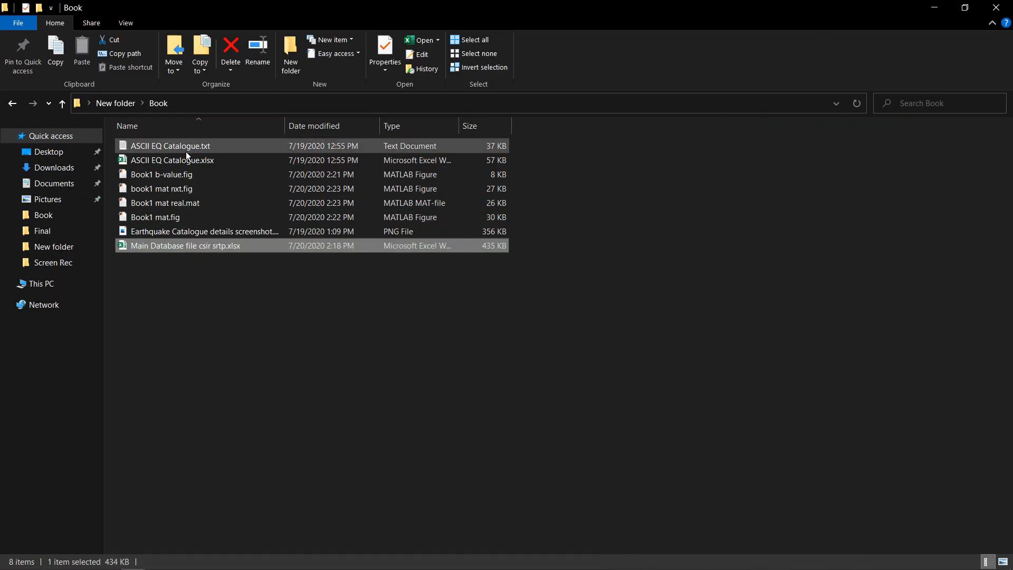
pyautogui.doubleClick(184, 149)
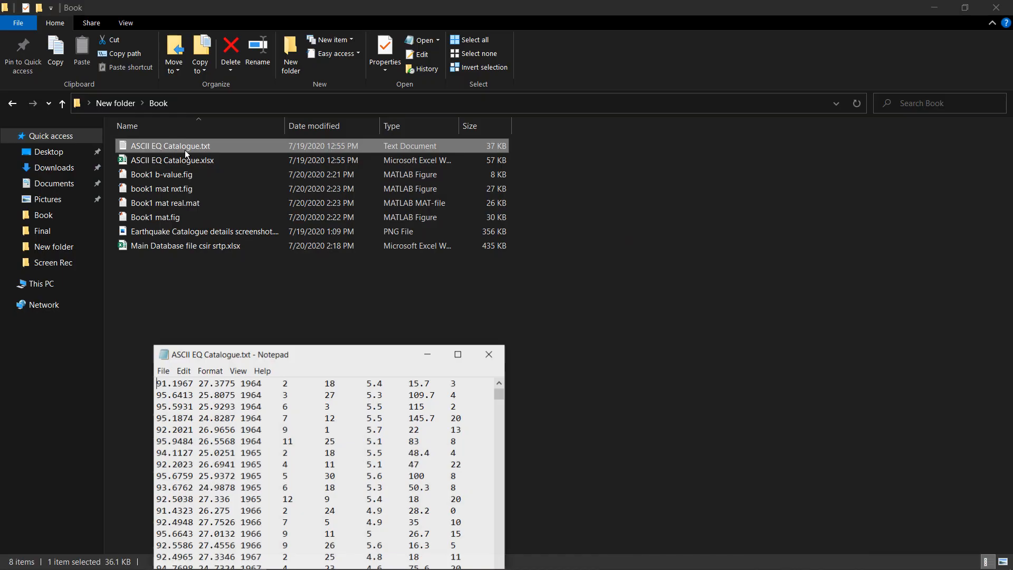
pyautogui.click(458, 355)
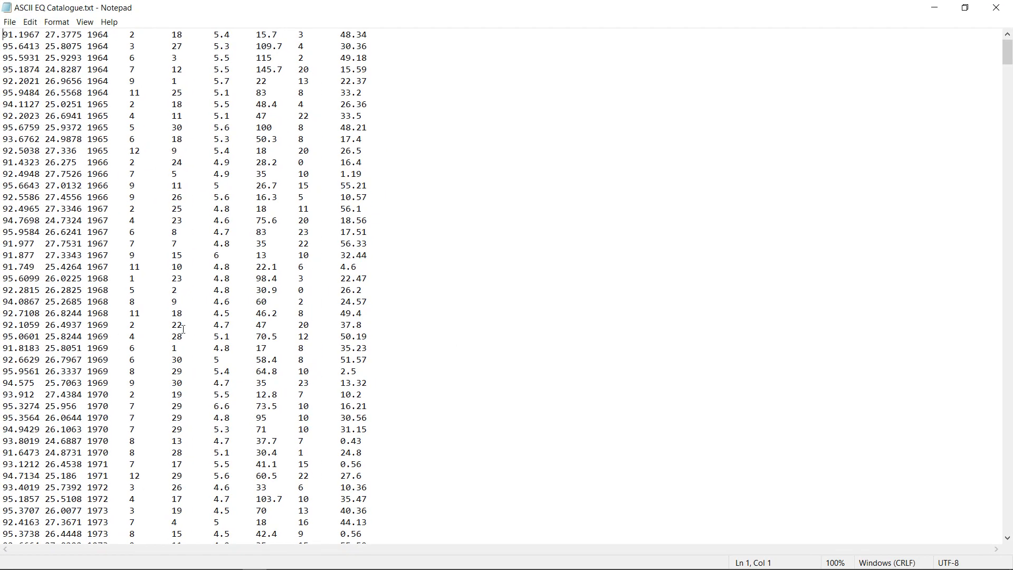
# Step: Examine the catalogue's rows for a consistent column layout without header text or blank lines
pyautogui.scroll(-10, 4, 348)
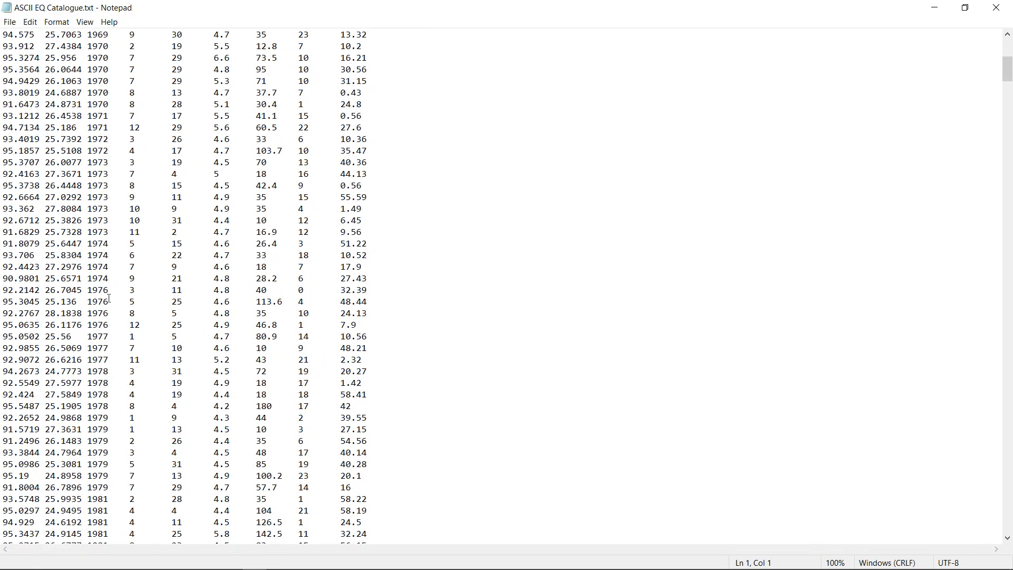
pyautogui.scroll(-15, 109, 299)
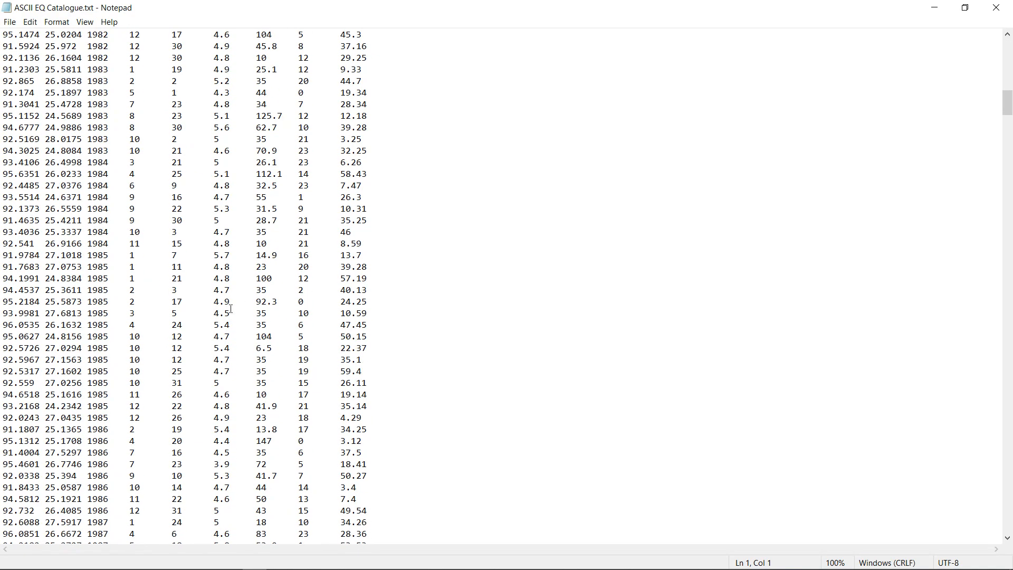
pyautogui.scroll(-20, 155, 291)
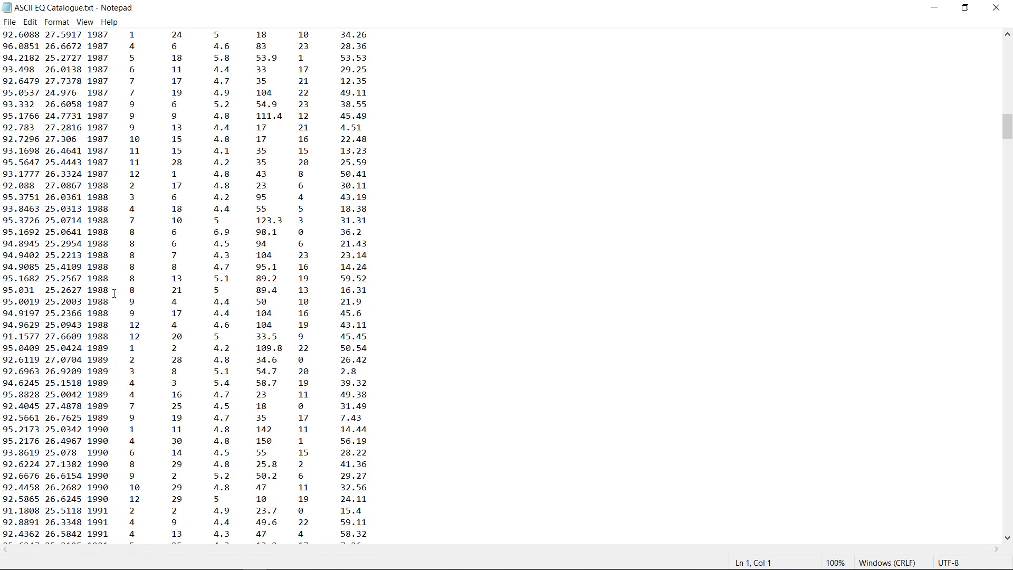
pyautogui.scroll(-13, 45, 263)
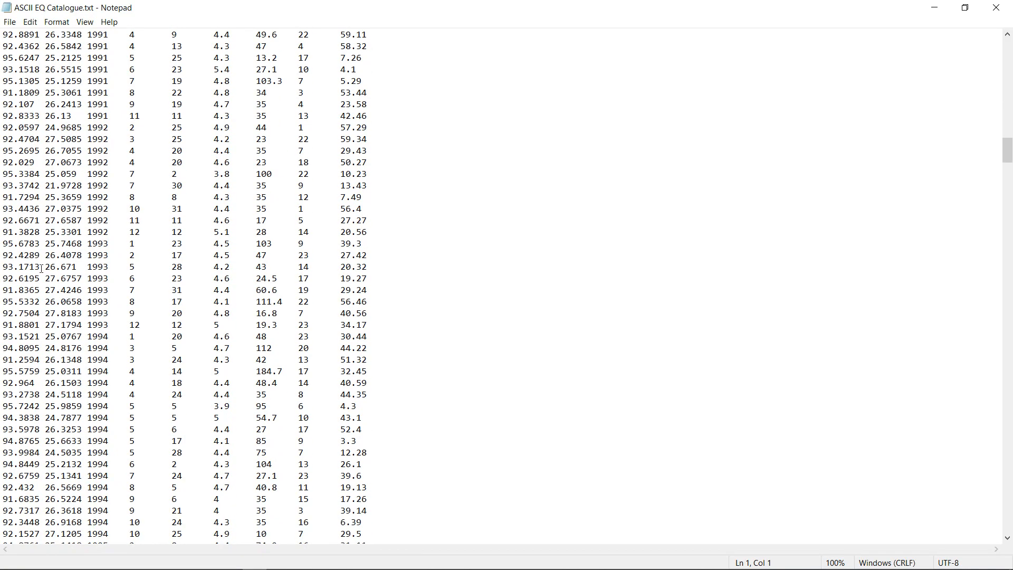
pyautogui.scroll(-7, 21, 258)
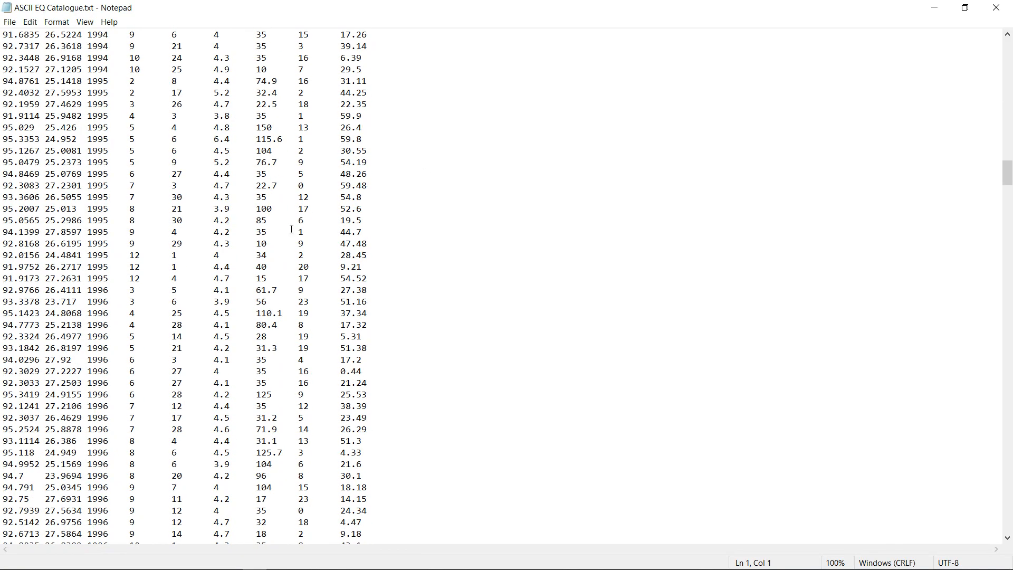
pyautogui.scroll(-7, 96, 243)
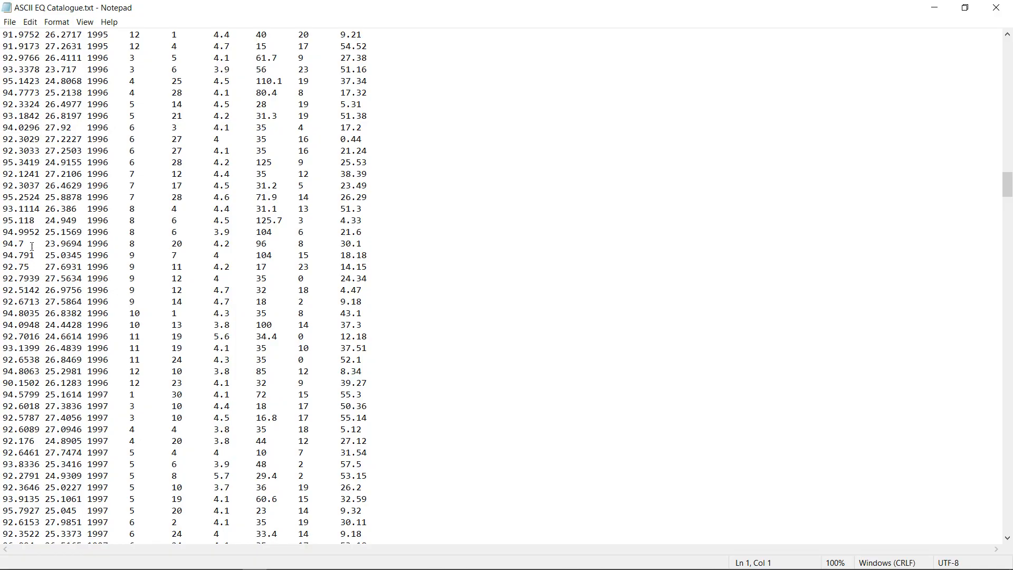
pyautogui.scroll(-20, 124, 219)
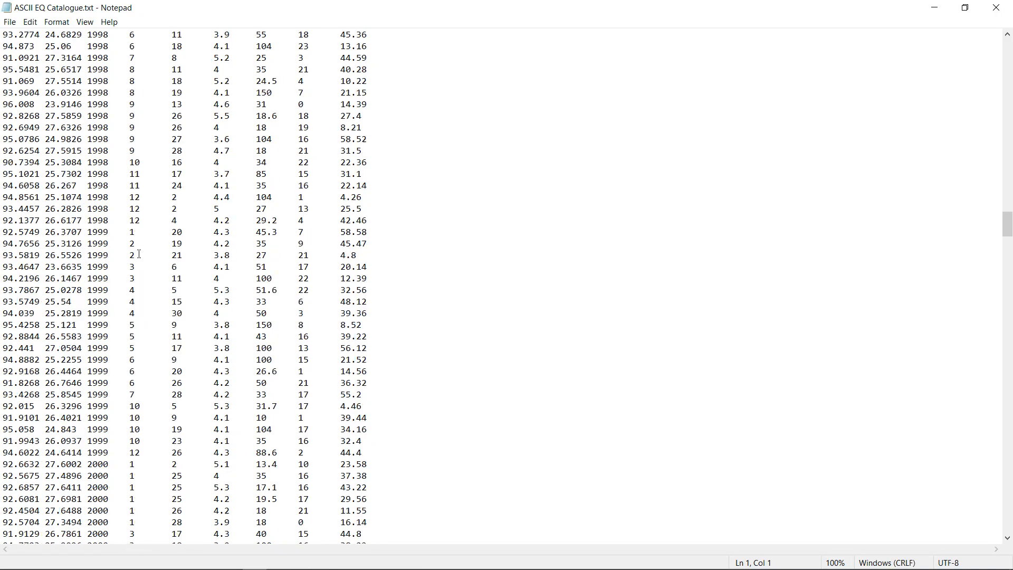
pyautogui.scroll(-12, 2, 294)
pyautogui.scroll(20, 3, 313)
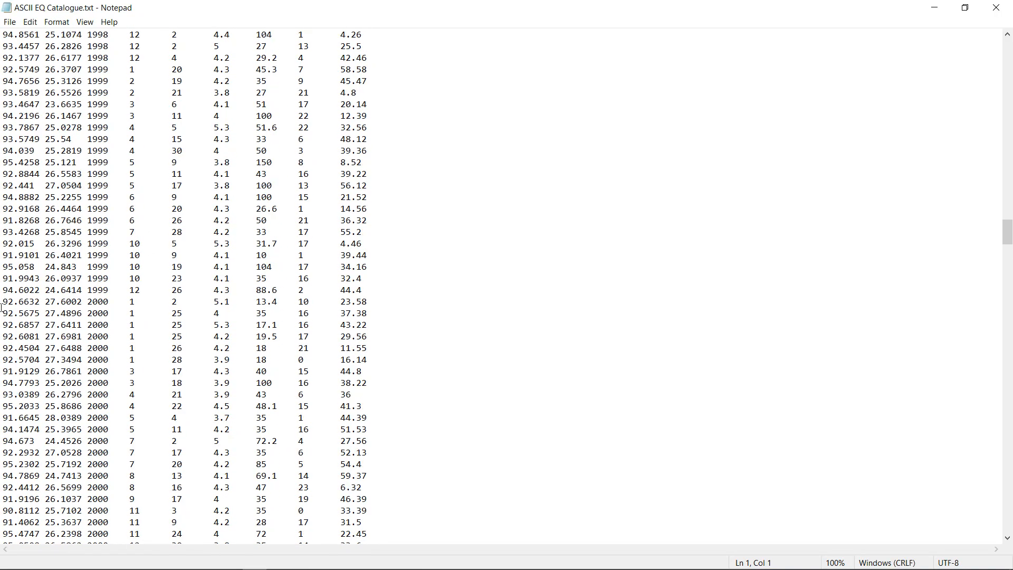
pyautogui.scroll(20, 3, 314)
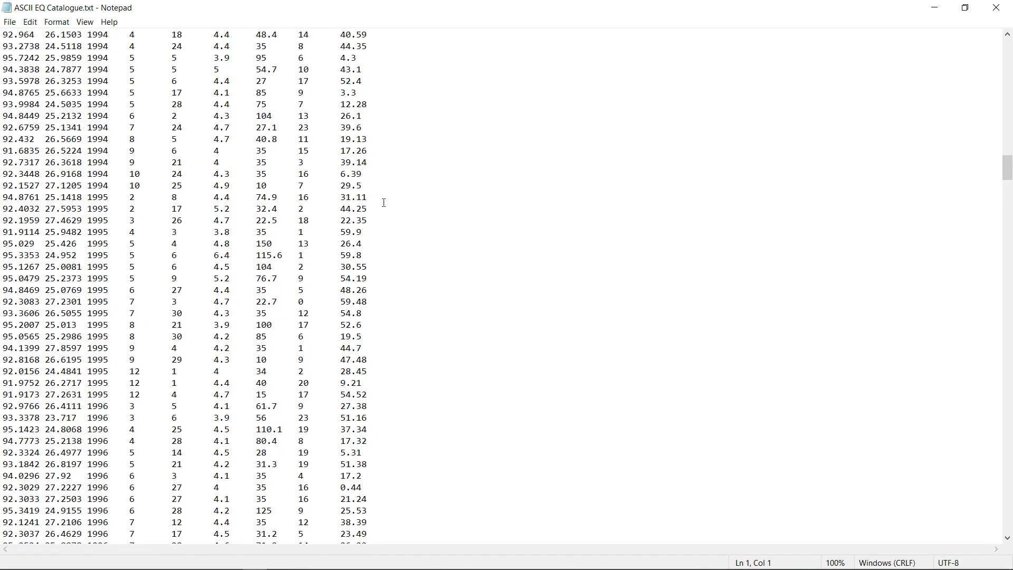
# Step: Add trailing blanks after the rows ending in 31.11 and 39.14, and select the surrounding rows to reveal them
pyautogui.click(374, 198)
pyautogui.press('Return')
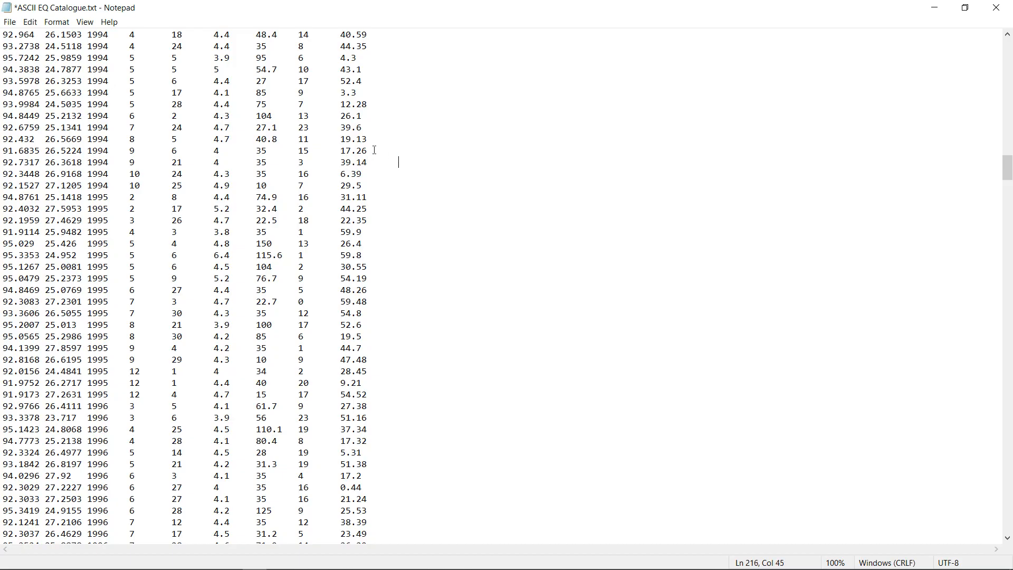
pyautogui.scroll(5, 375, 151)
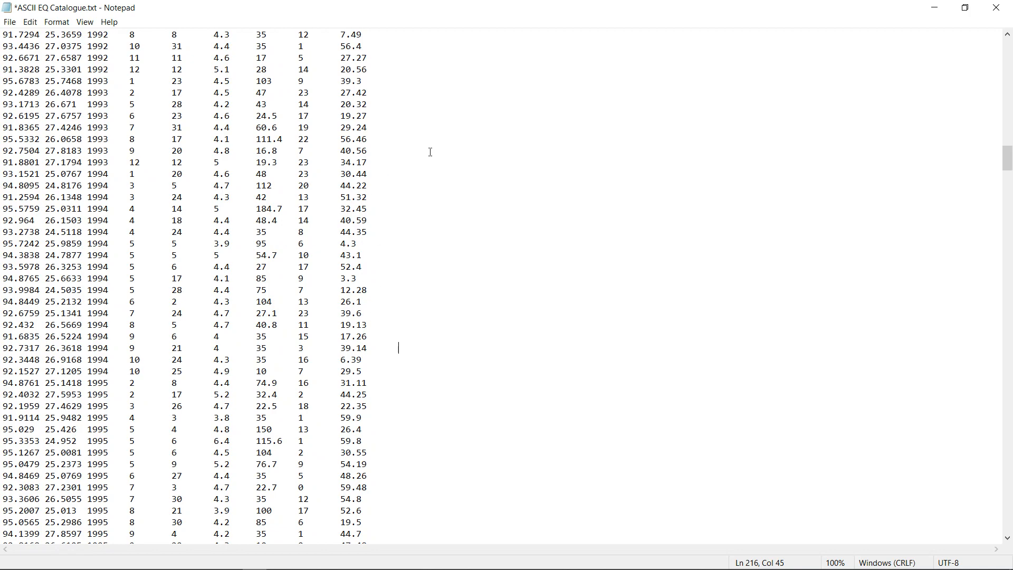
pyautogui.click(431, 152)
pyautogui.moveTo(4, 109); pyautogui.dragTo(420, 312)
pyautogui.scroll(4, 420, 301)
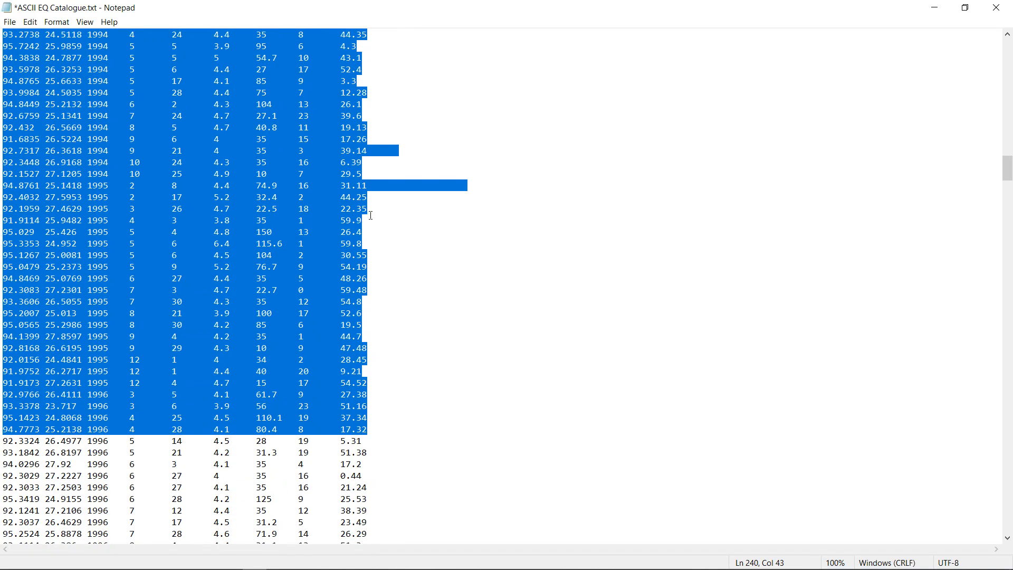
# Step: Remove the trailing blanks from the rows ending in 31.11 and 39.14, selecting nearby rows to locate them
pyautogui.click(488, 186)
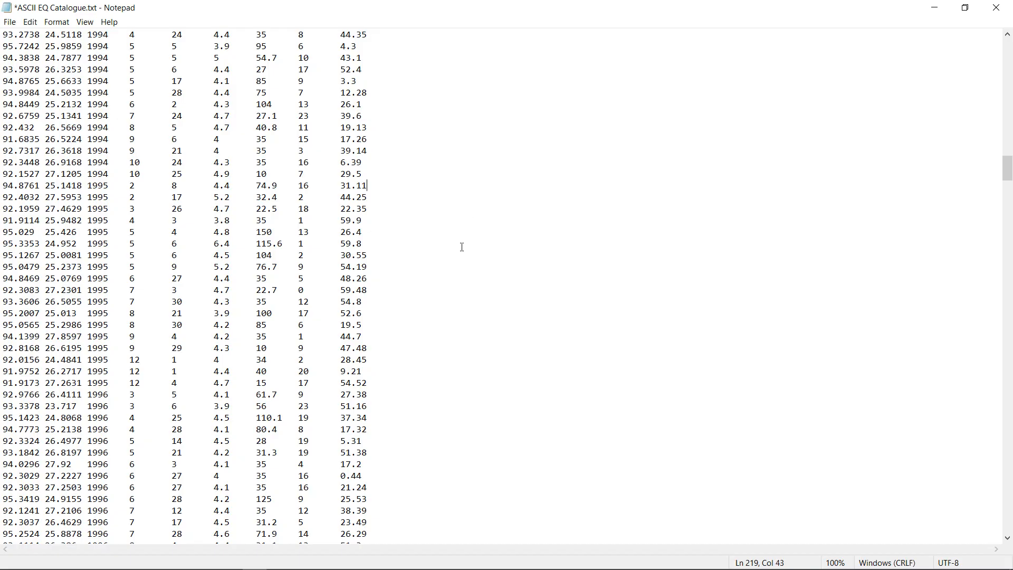
pyautogui.moveTo(460, 277); pyautogui.dragTo(438, 130)
pyautogui.moveTo(401, 100); pyautogui.dragTo(393, 220)
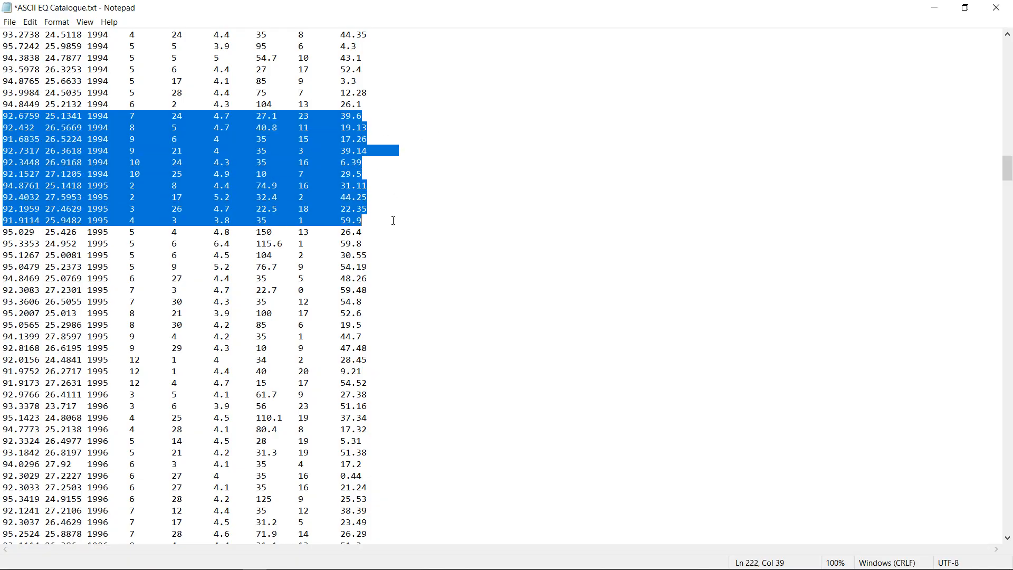
pyautogui.click(410, 152)
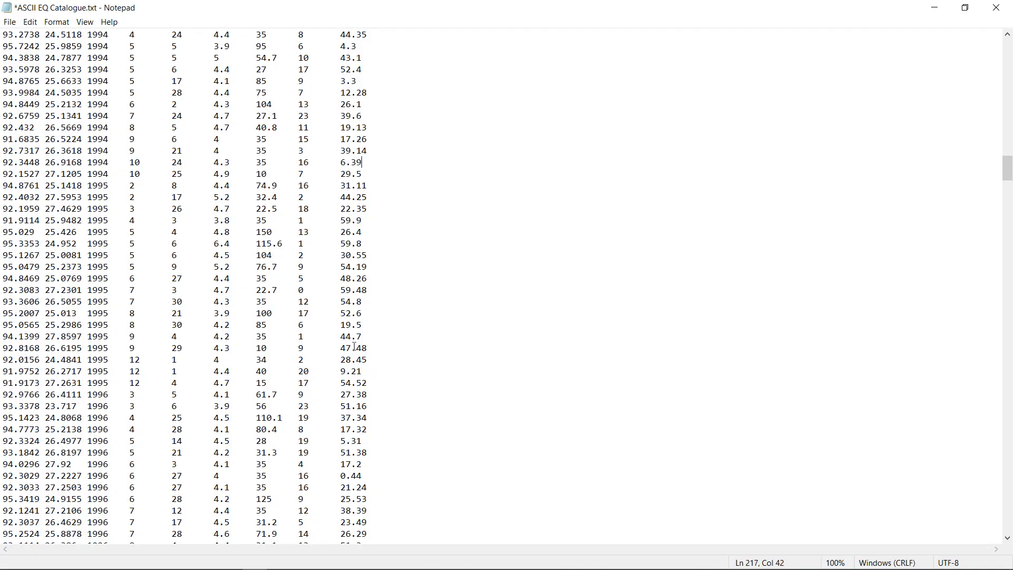
# Step: Select the catalogue rows down to the end of the file to check for trailing blanks, and minimize Notepad
pyautogui.moveTo(375, 470); pyautogui.dragTo(384, 38)
pyautogui.scroll(5, 318, 98)
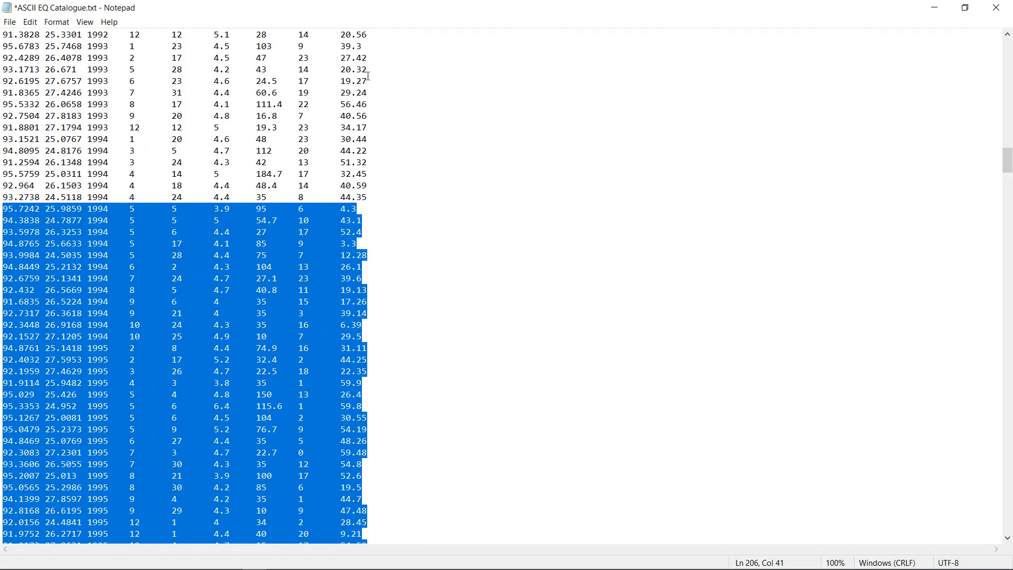
pyautogui.scroll(-7, 367, 77)
pyautogui.click(391, 276)
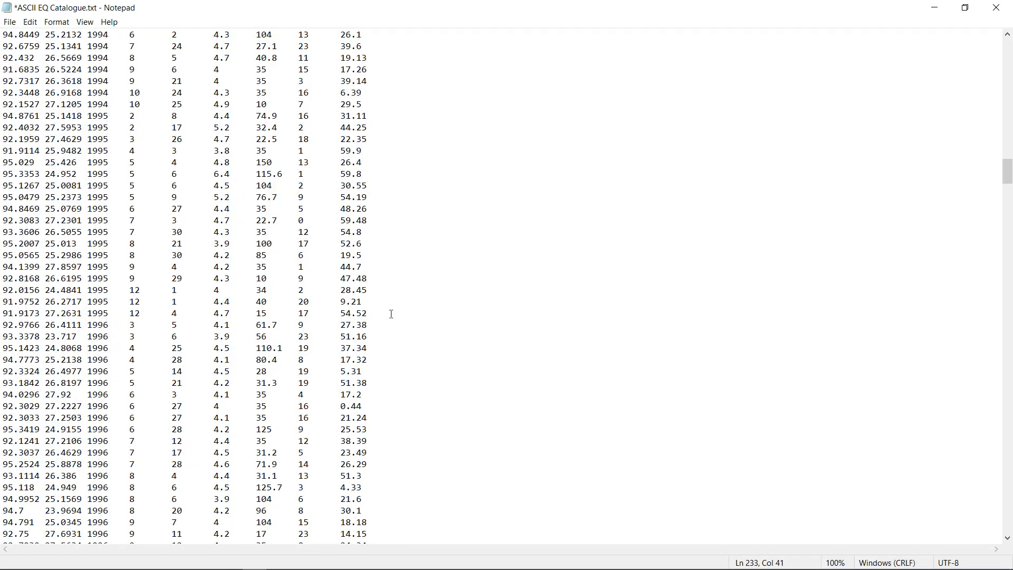
pyautogui.hotkey('ctrl', 'shift', 'End')
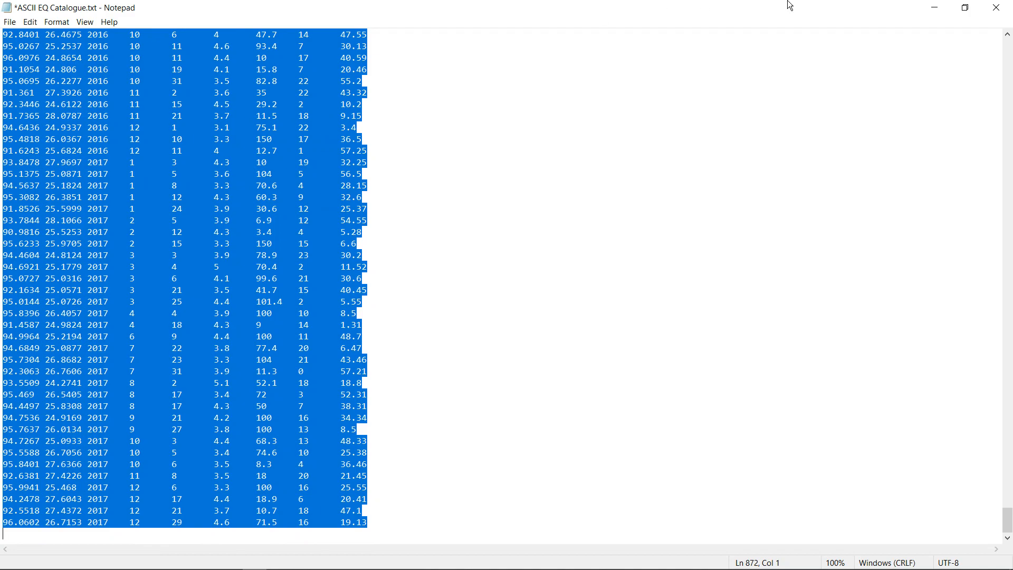
pyautogui.click(934, 8)
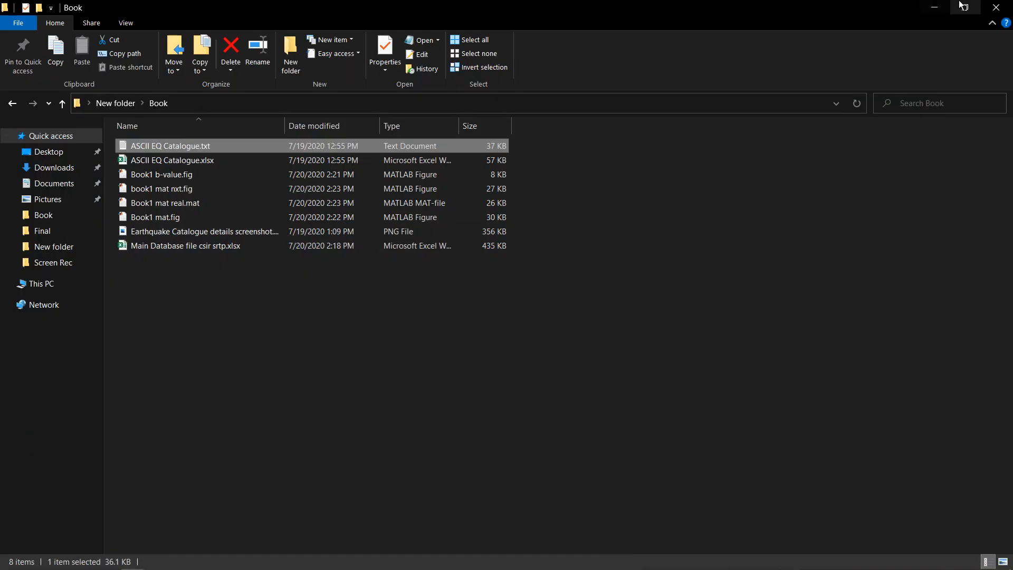
# Step: Minimize the file window, open a new blank workbook in Excel, and start in cell A1
pyautogui.click(934, 8)
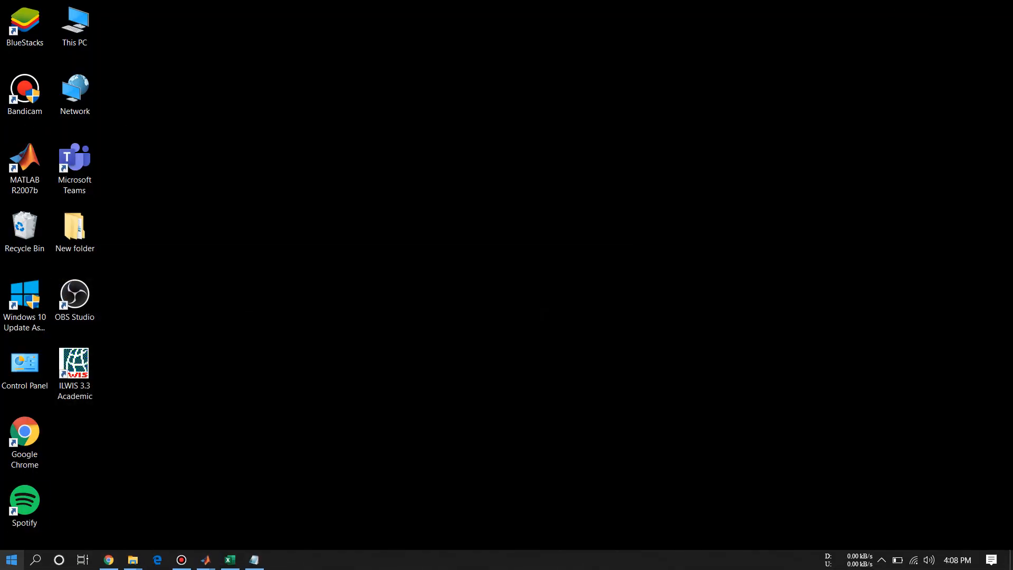
pyautogui.click(12, 559)
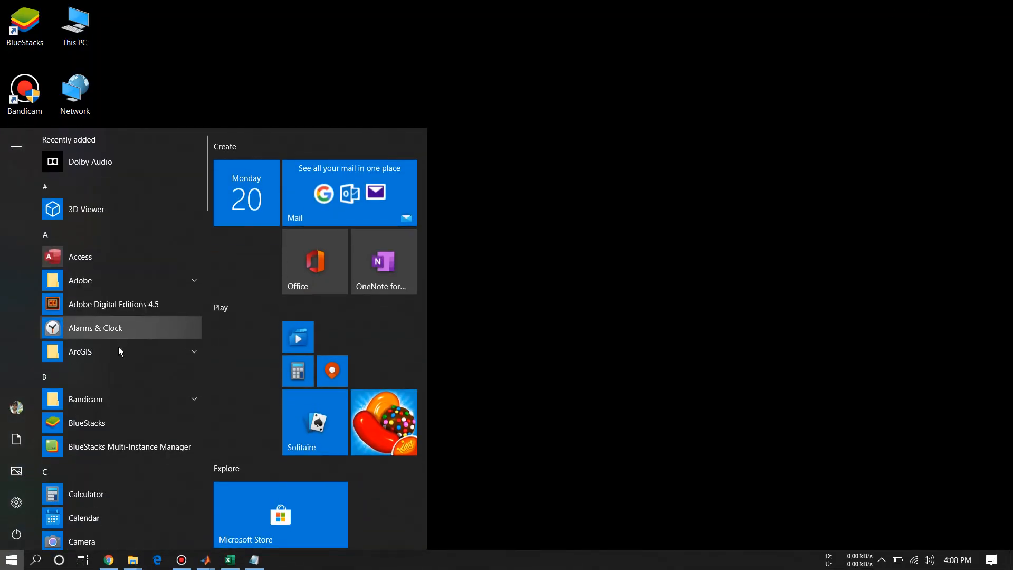
pyautogui.scroll(-5, 119, 351)
pyautogui.click(69, 374)
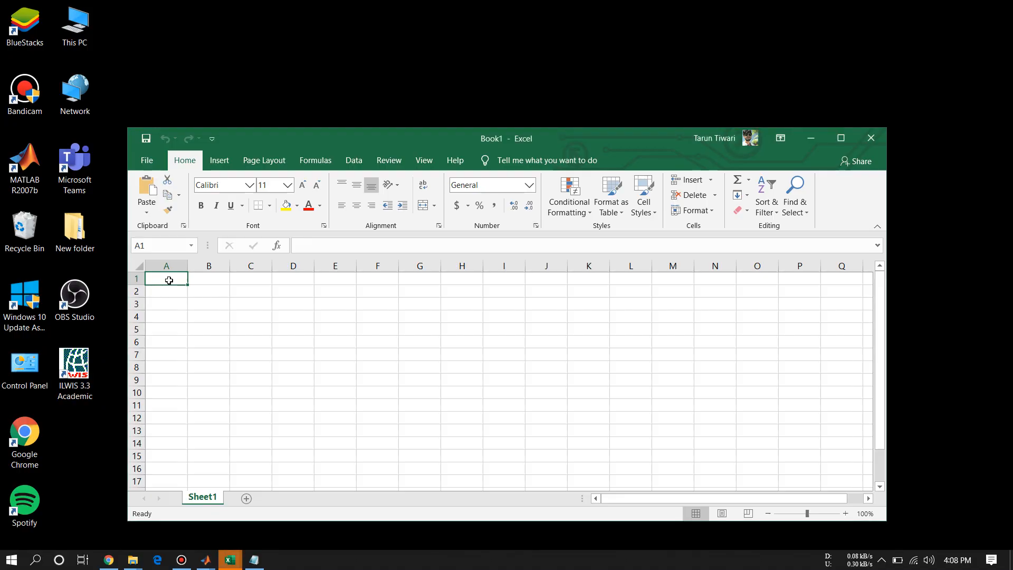
pyautogui.doubleClick(169, 280)
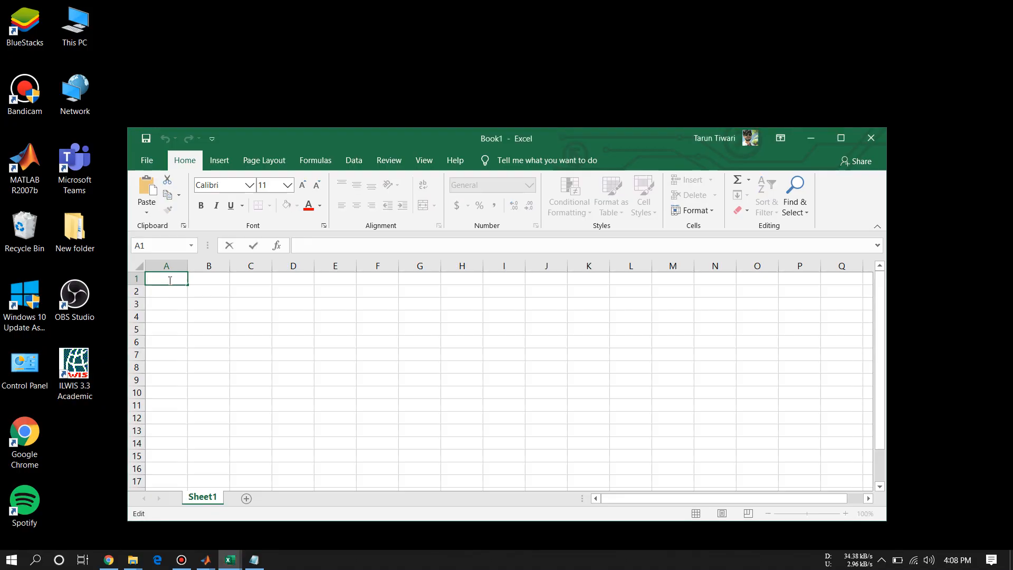
# Step: Copy the selected catalogue rows from Notepad, paste them at cell A1 of the blank workbook, and maximize its window
pyautogui.click(254, 559)
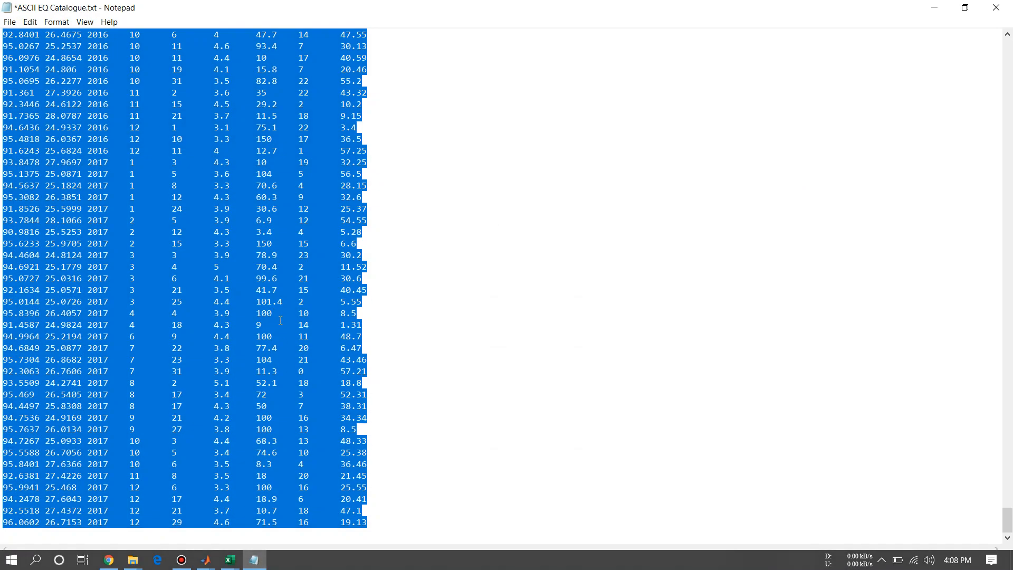
pyautogui.click(230, 559)
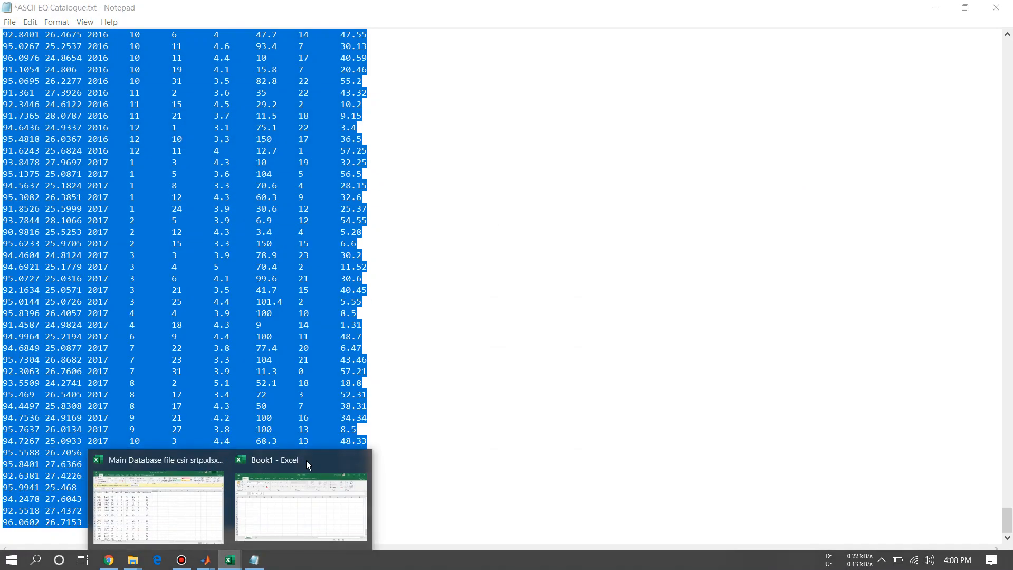
pyautogui.click(287, 489)
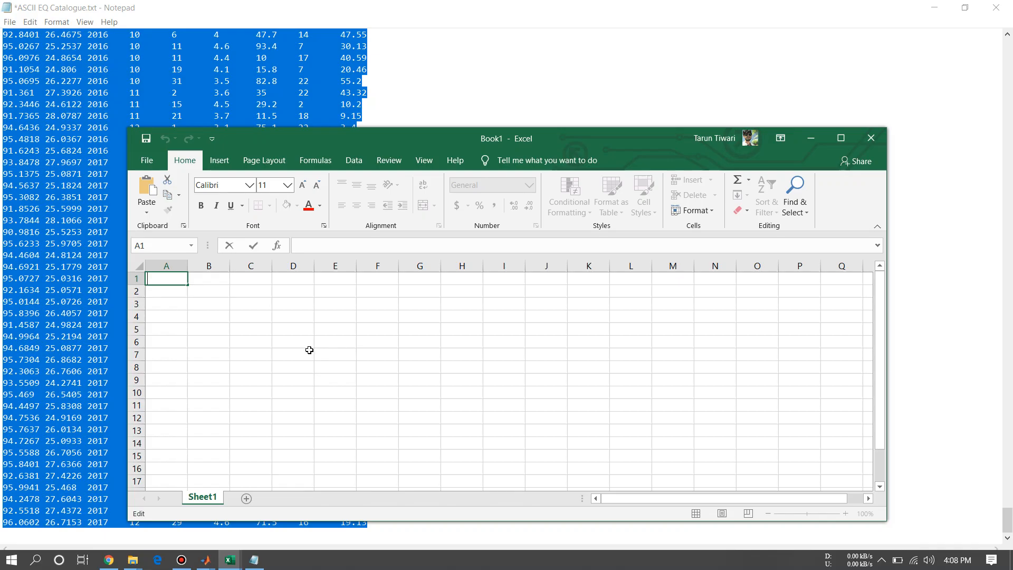
pyautogui.press('Escape')
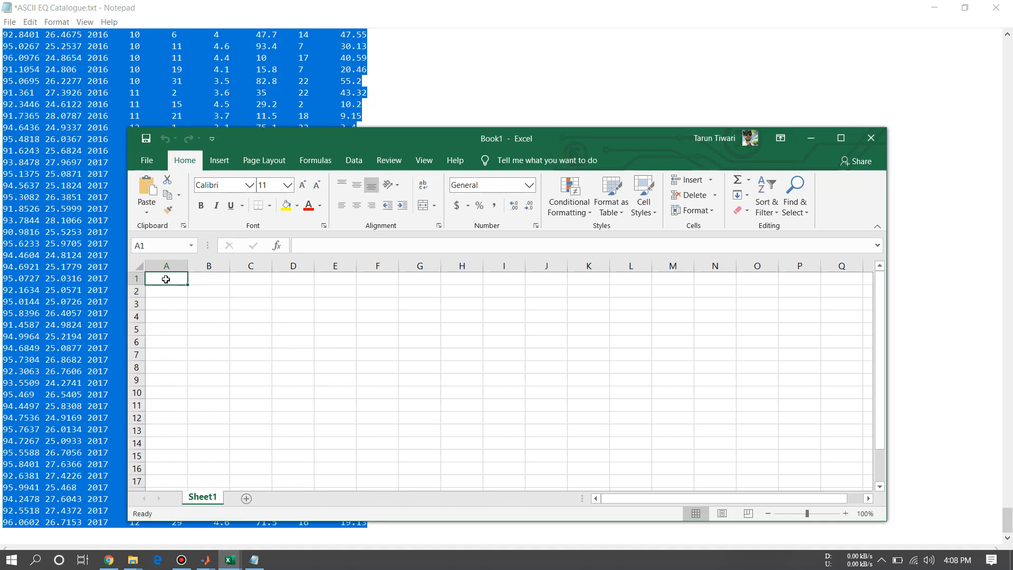
pyautogui.hotkey('ctrl', 'v')
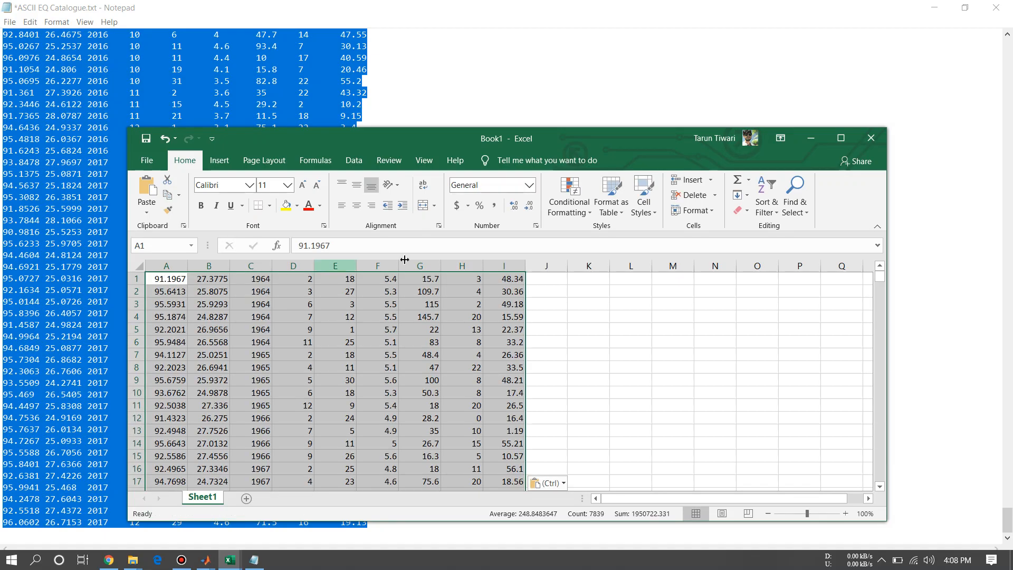
pyautogui.click(841, 137)
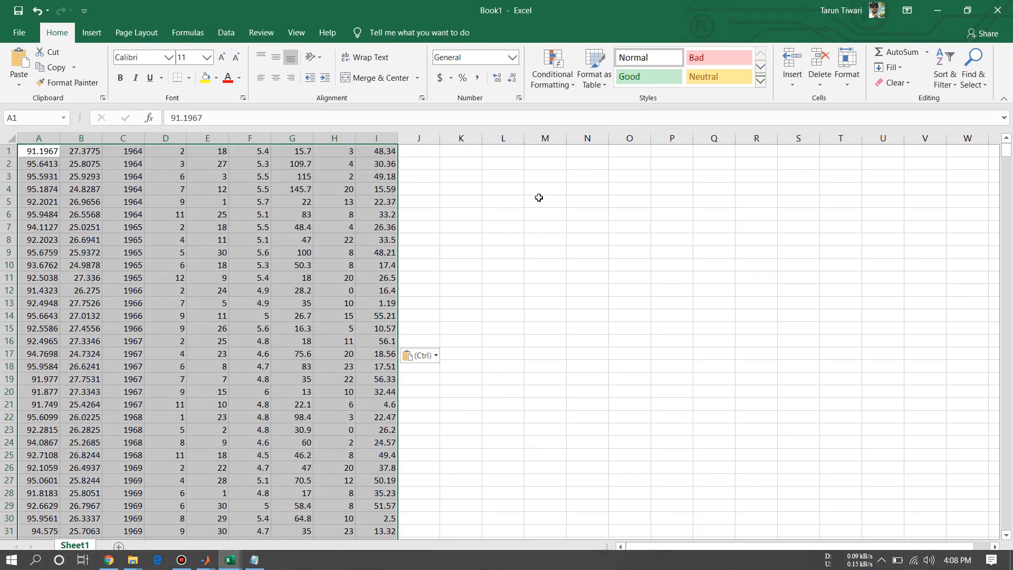
# Step: Review the pasted catalogue rows for separation of the values into individual columns
pyautogui.click(445, 243)
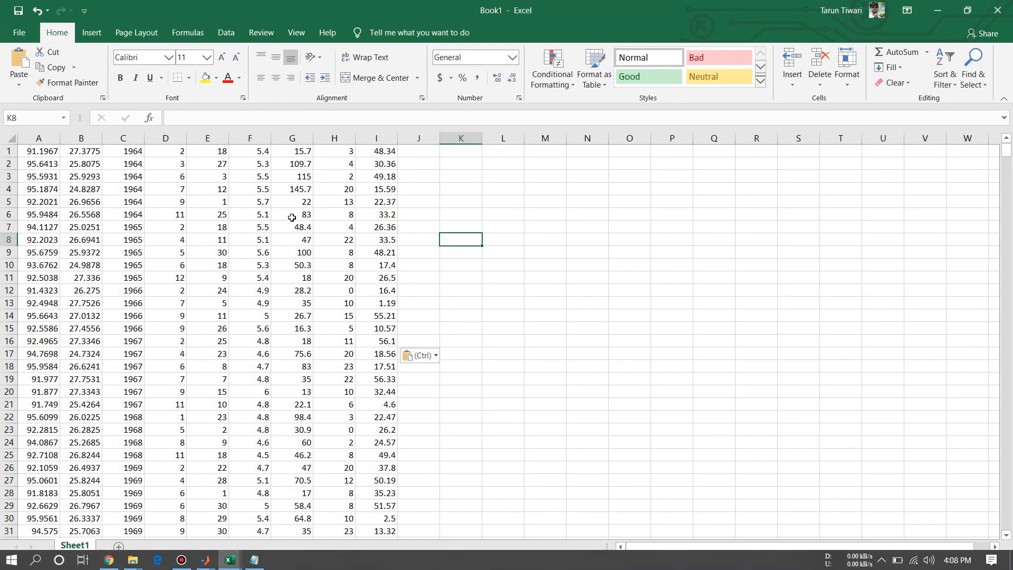
pyautogui.scroll(-14, 292, 217)
pyautogui.scroll(14, 270, 264)
pyautogui.hotkey('ctrl', 'c')
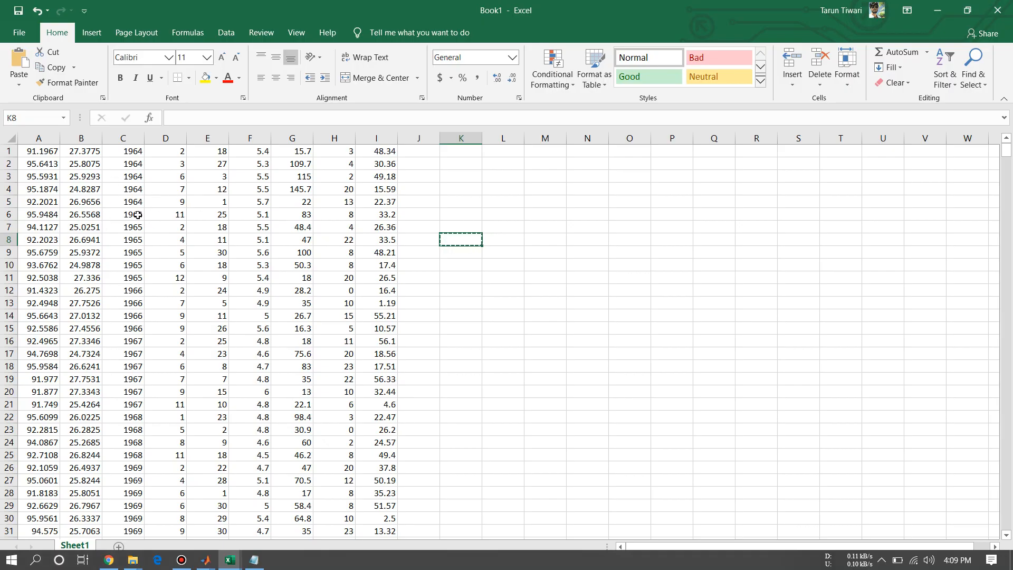
pyautogui.hotkey('ctrl', 'a')
pyautogui.click(419, 214)
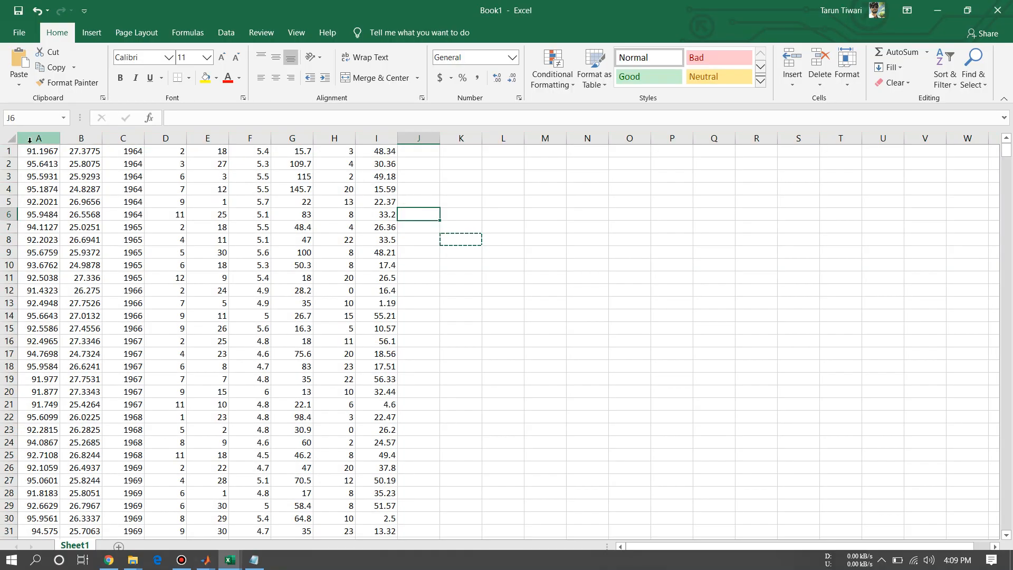
# Step: Select columns A to I and look through the catalogue rows, clear the selection, and return to row 1
pyautogui.moveTo(43, 134); pyautogui.dragTo(369, 500)
pyautogui.scroll(-20, 364, 474)
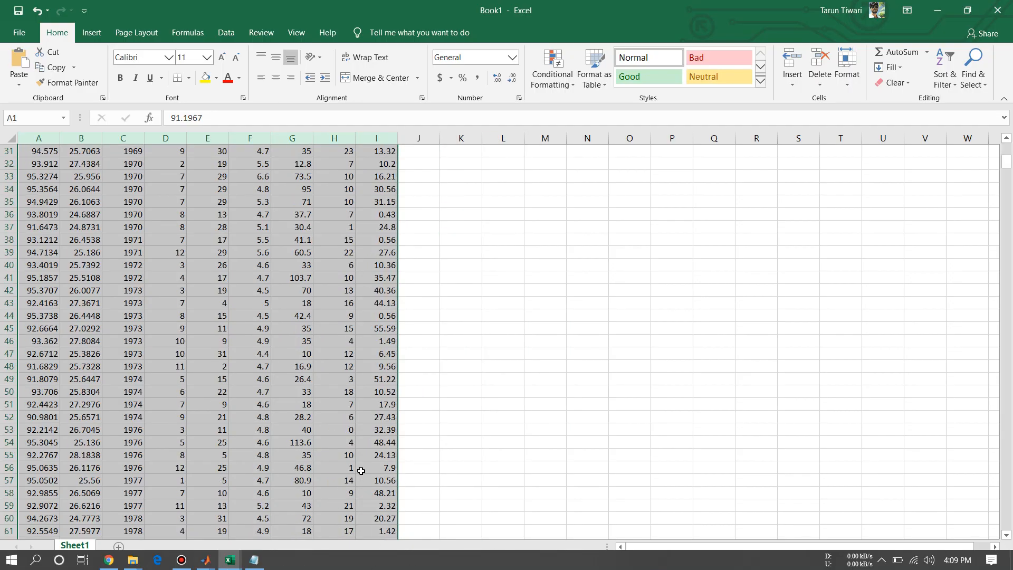
pyautogui.scroll(-20, 358, 456)
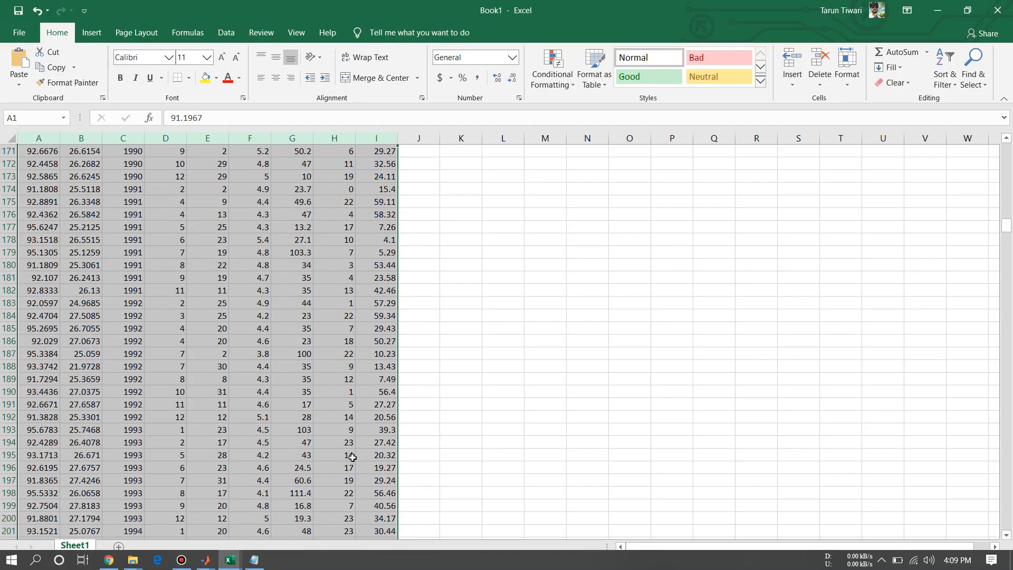
pyautogui.scroll(-20, 351, 465)
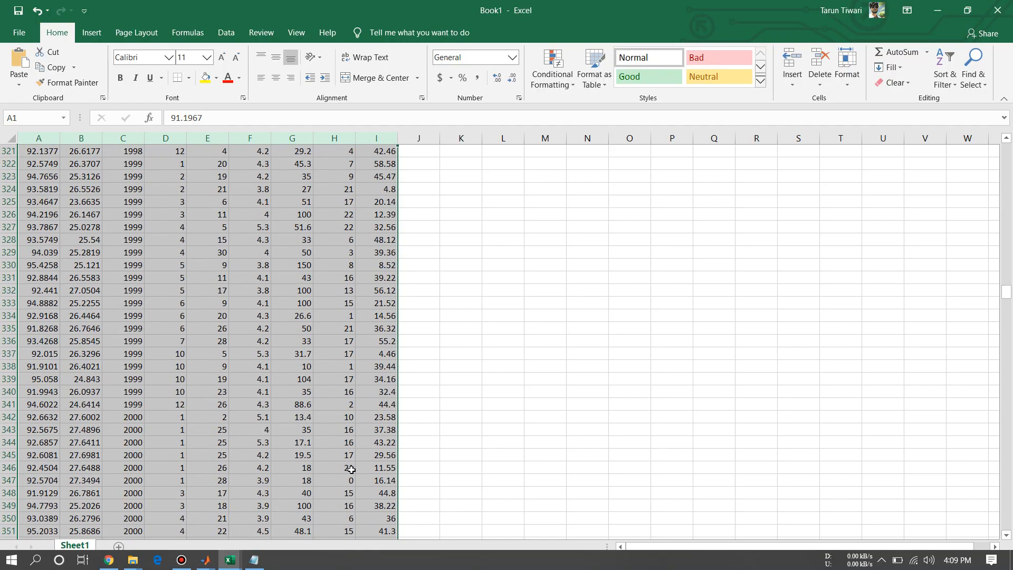
pyautogui.scroll(-20, 350, 462)
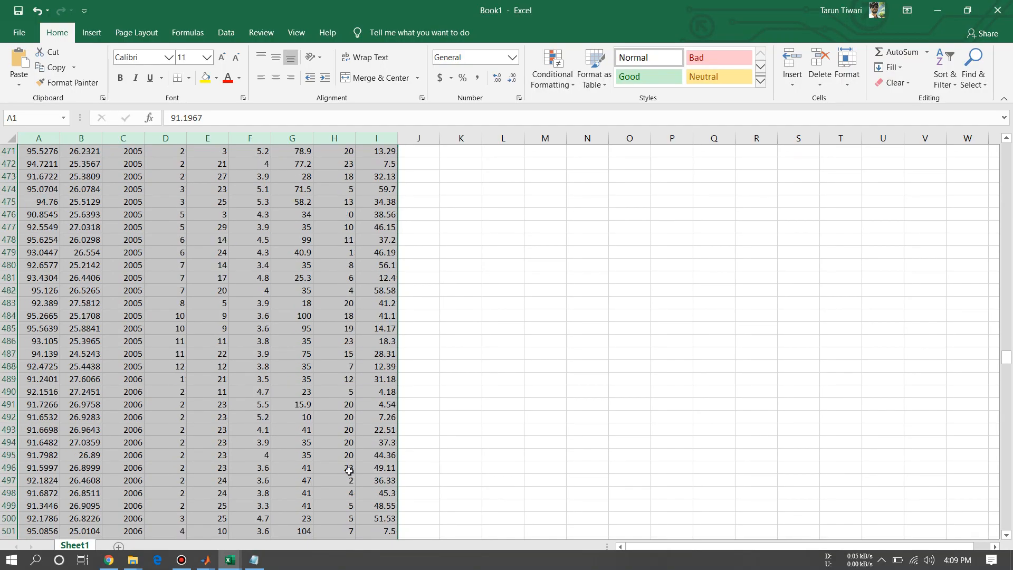
pyautogui.scroll(-20, 348, 468)
pyautogui.click(486, 389)
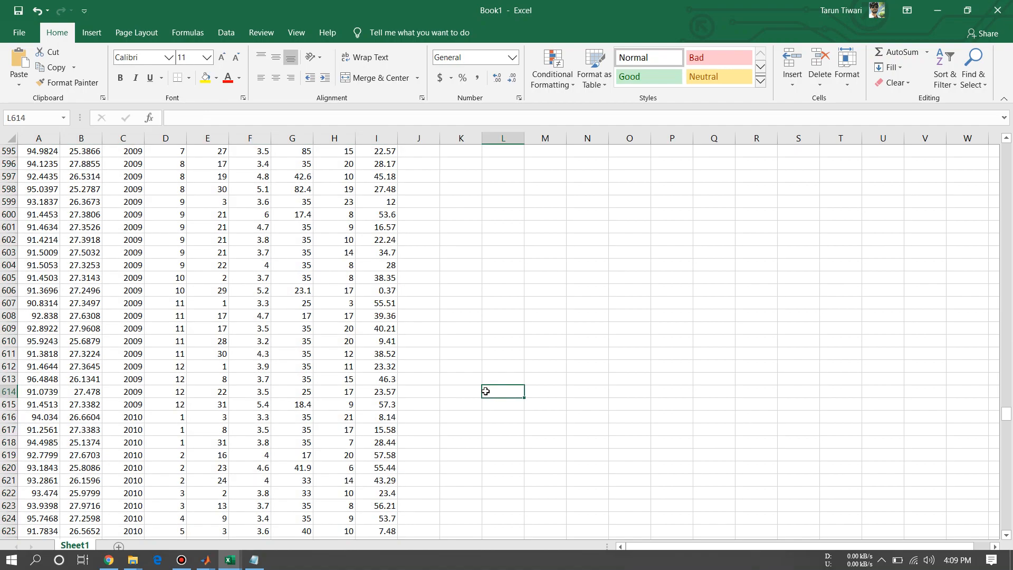
pyautogui.scroll(6, 485, 404)
pyautogui.scroll(11, 485, 404)
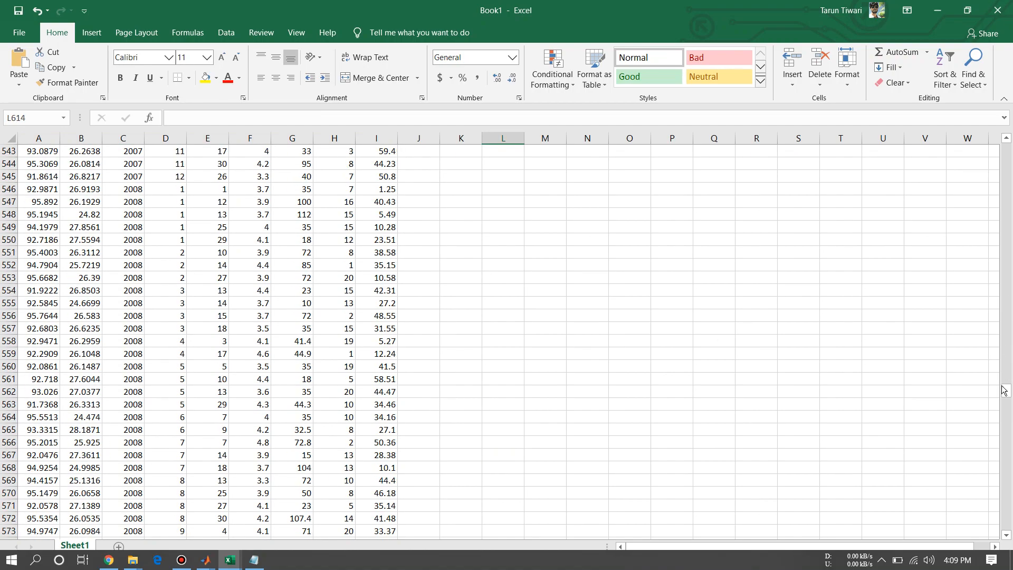
pyautogui.moveTo(1004, 391); pyautogui.dragTo(1007, 158)
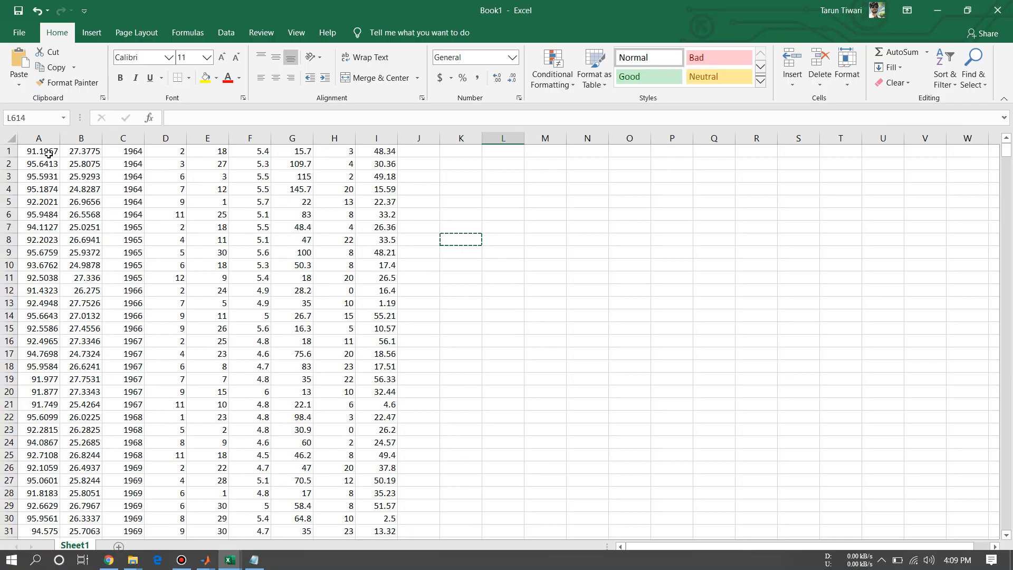
# Step: Search range A1:I871 for blanks with Find, view the Replace options, and close the dialog without replacing anything
pyautogui.moveTo(48, 154); pyautogui.dragTo(354, 509)
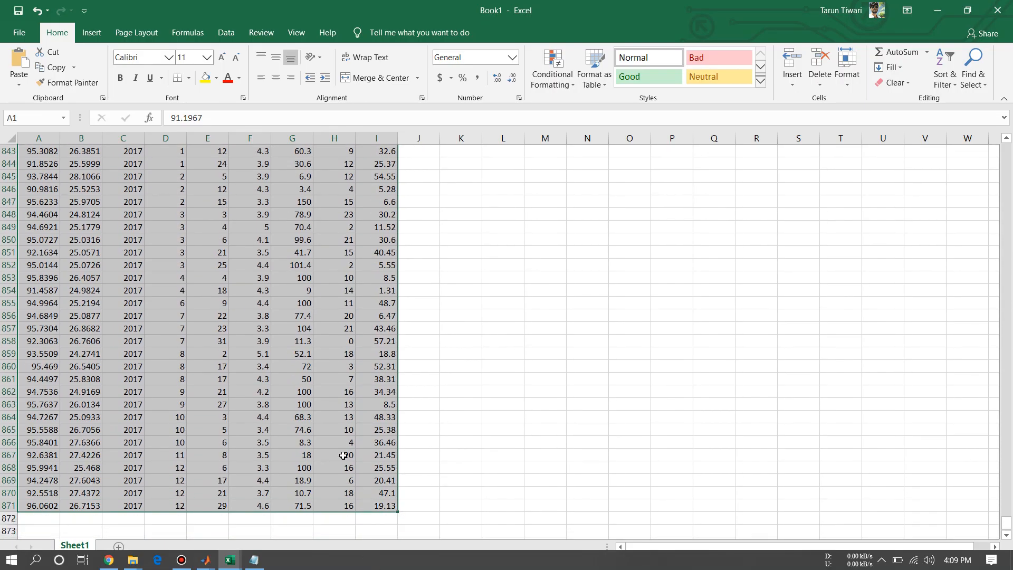
pyautogui.click(973, 64)
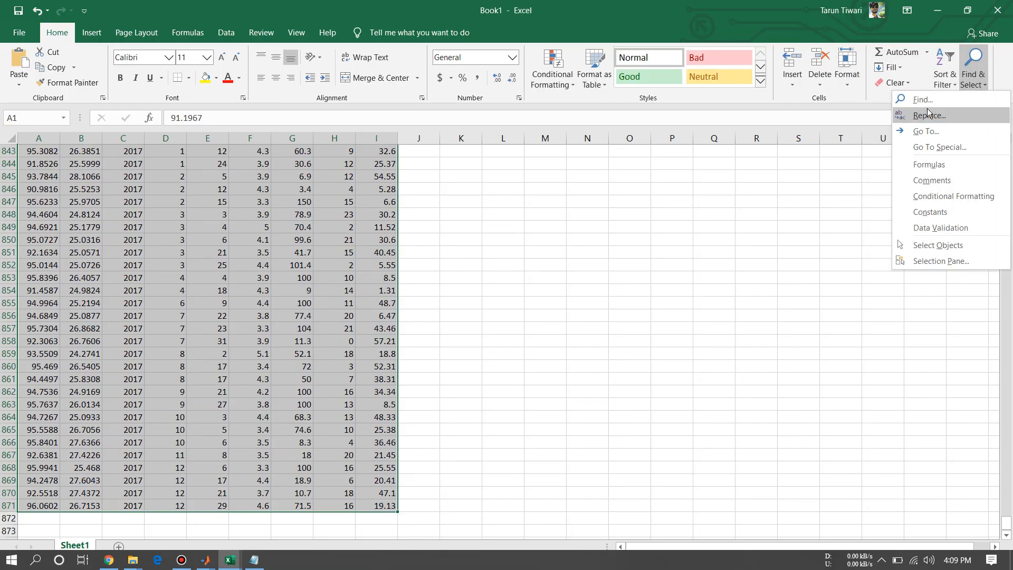
pyautogui.click(923, 99)
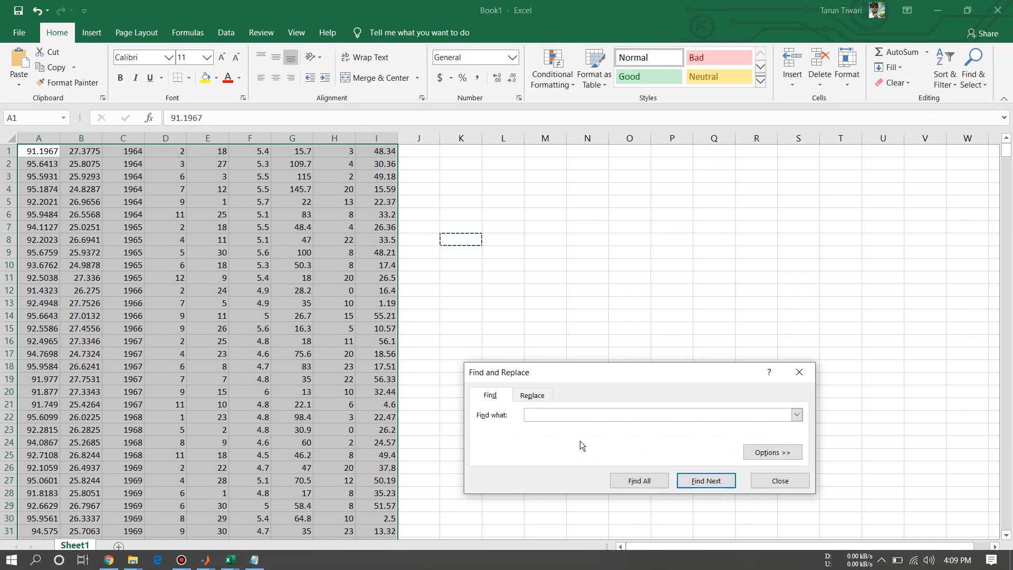
pyautogui.click(706, 481)
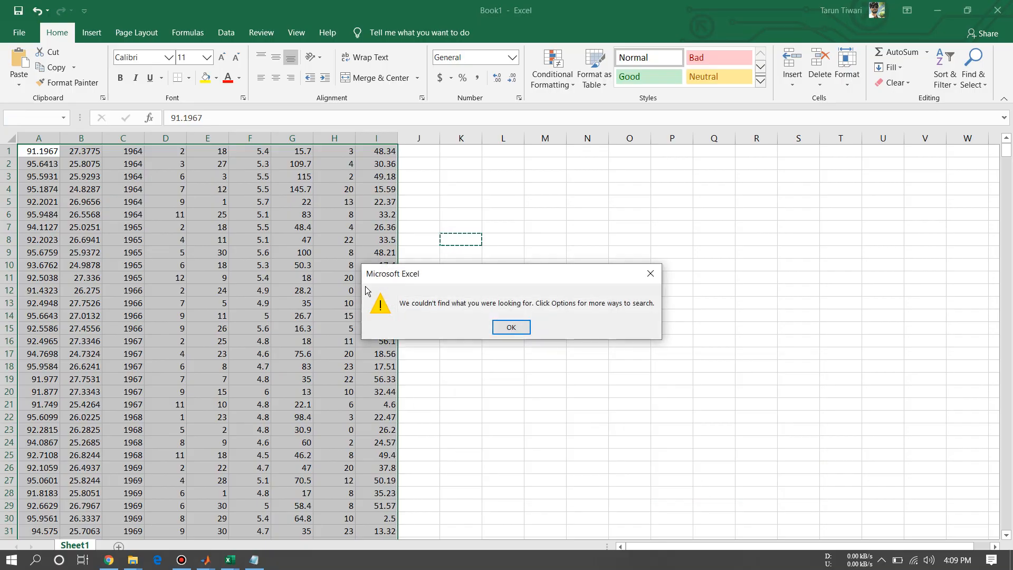
pyautogui.click(520, 328)
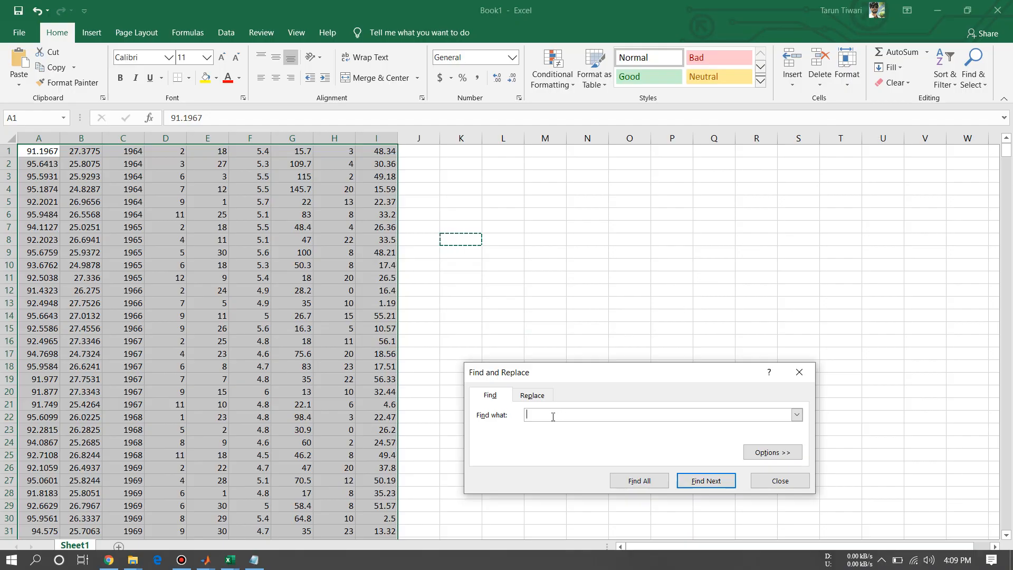
pyautogui.click(532, 396)
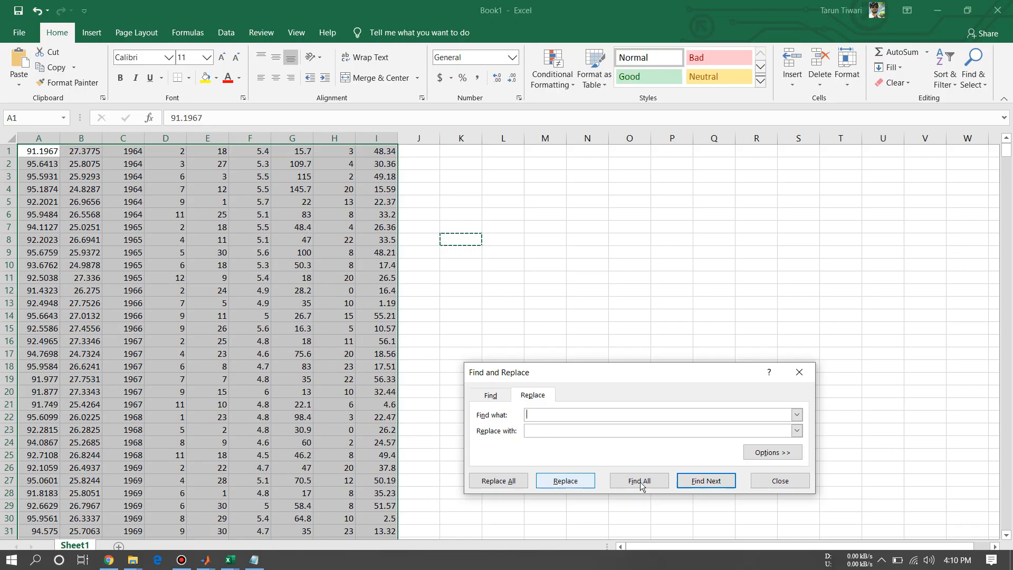
pyautogui.click(796, 486)
pyautogui.click(795, 483)
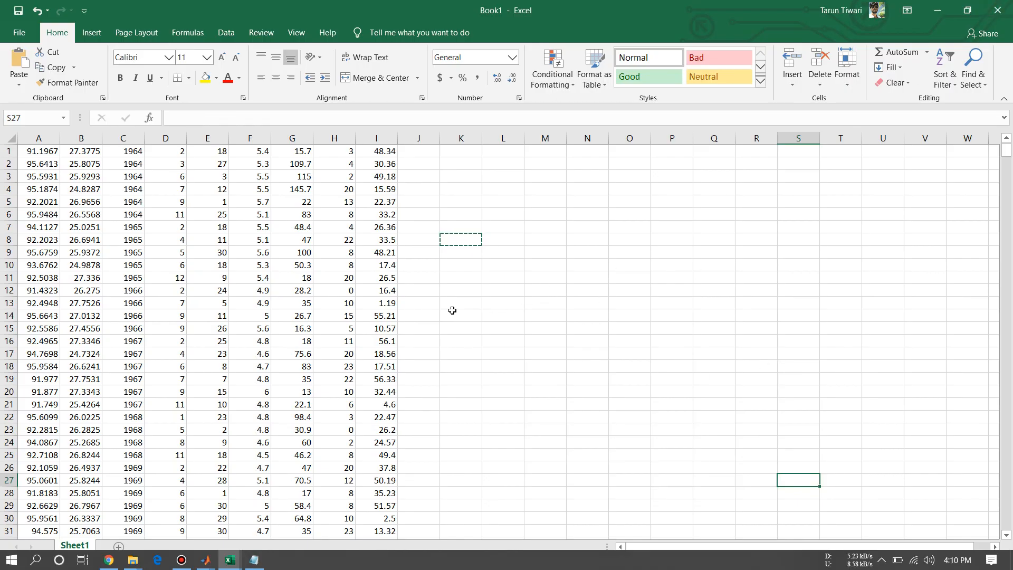
# Step: Select the catalogue range A1:I871 and copy it
pyautogui.click(429, 287)
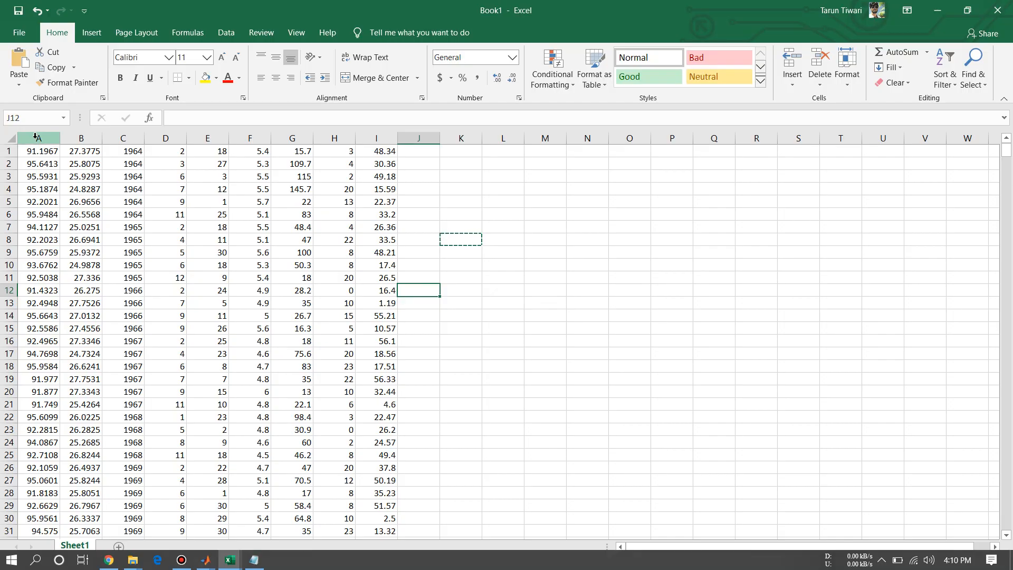
pyautogui.moveTo(39, 137); pyautogui.dragTo(383, 161)
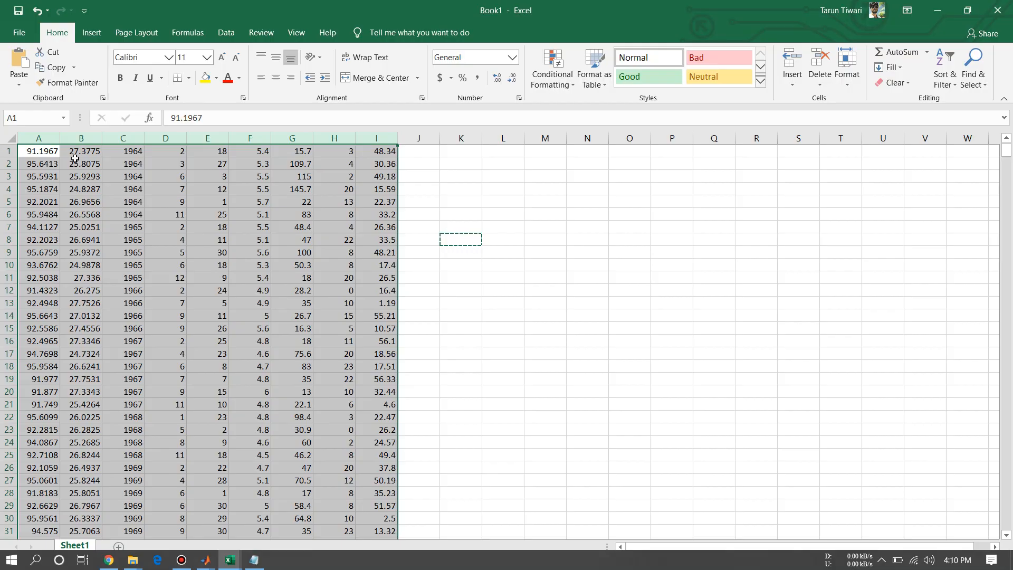
pyautogui.moveTo(49, 152); pyautogui.dragTo(382, 519)
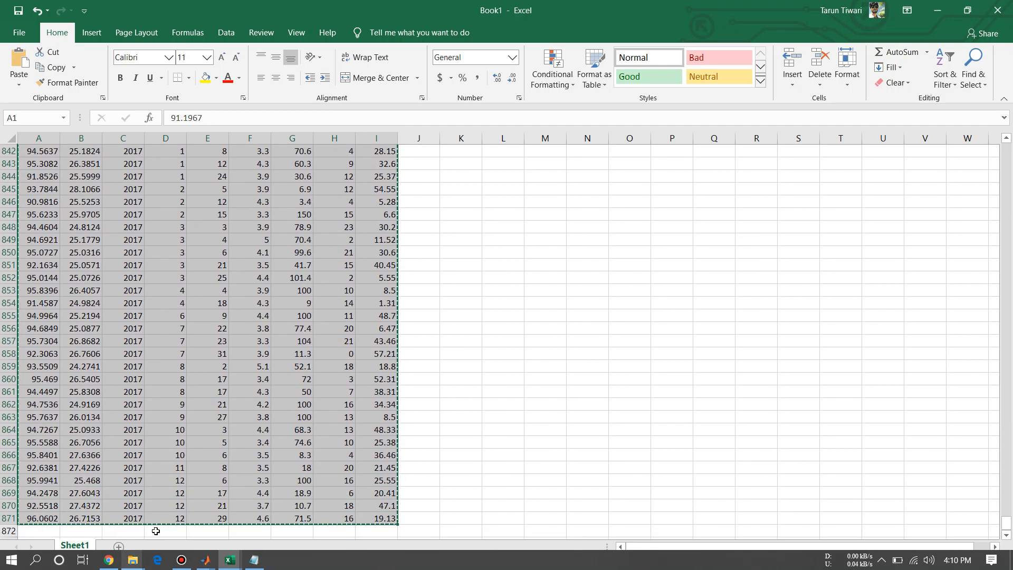
# Step: Open a new empty Notepad document and bring it in front of the workbook
pyautogui.click(35, 559)
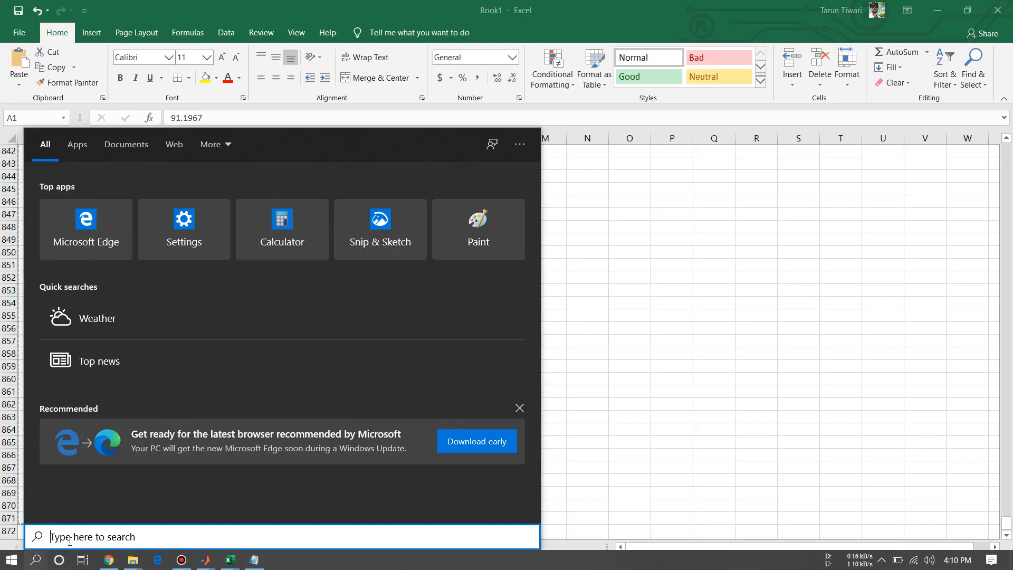
pyautogui.write('notepad')
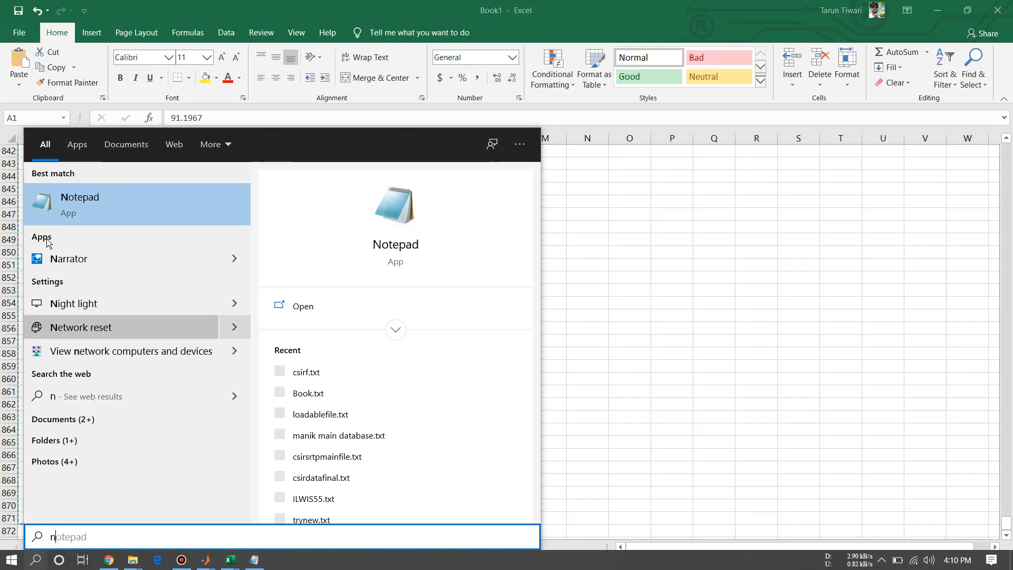
pyautogui.click(57, 196)
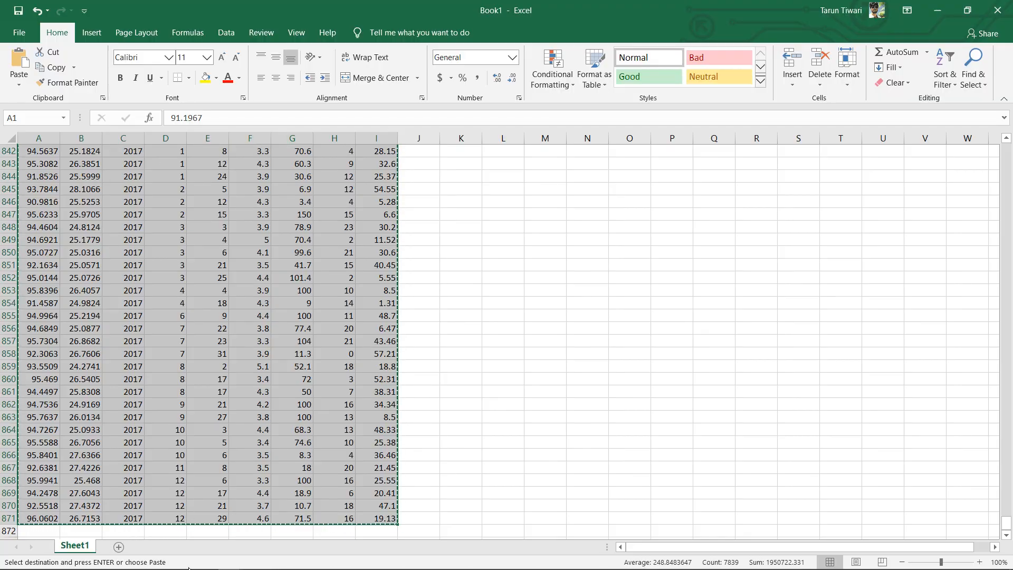
pyautogui.moveTo(171, 567)
pyautogui.click(254, 561)
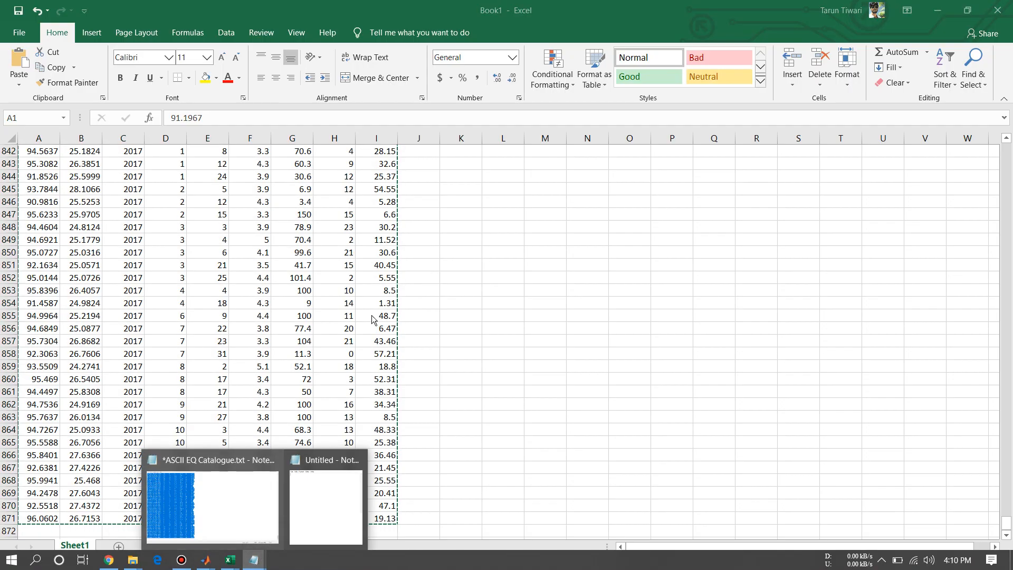
pyautogui.click(331, 514)
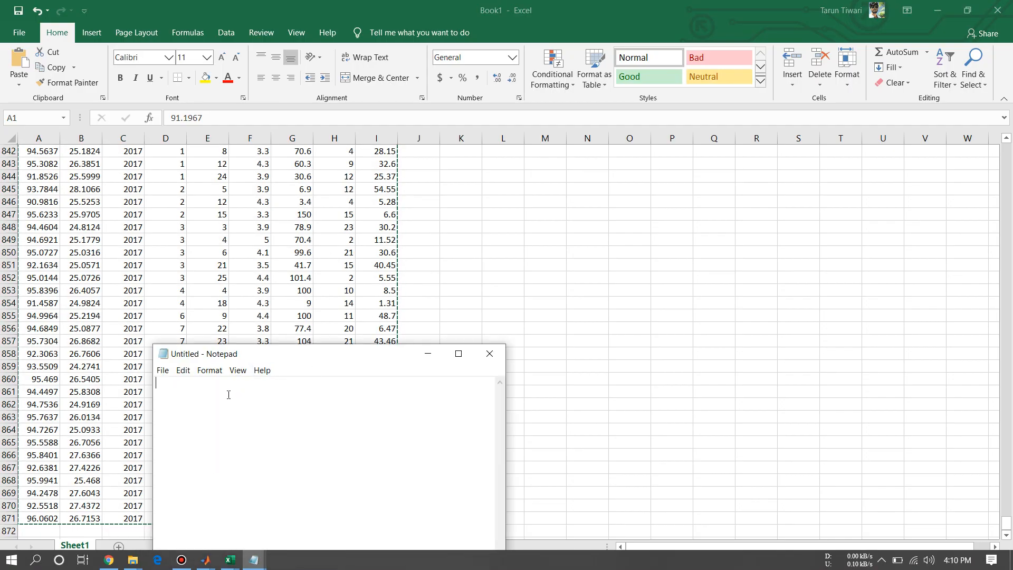
# Step: Paste the copied catalogue into the maximised empty Notepad document and look back through its rows
pyautogui.click(458, 354)
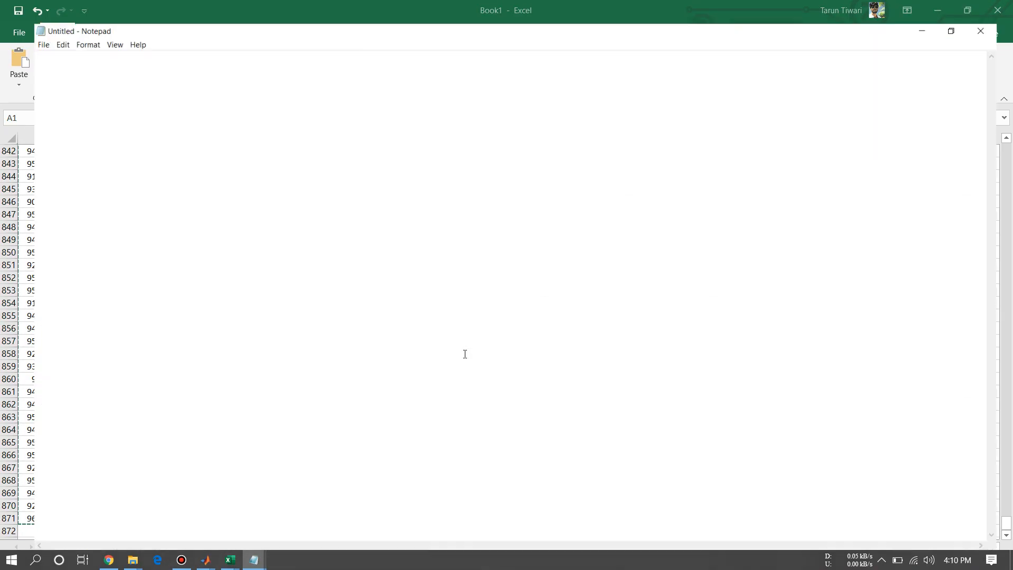
pyautogui.hotkey('ctrl', 'v')
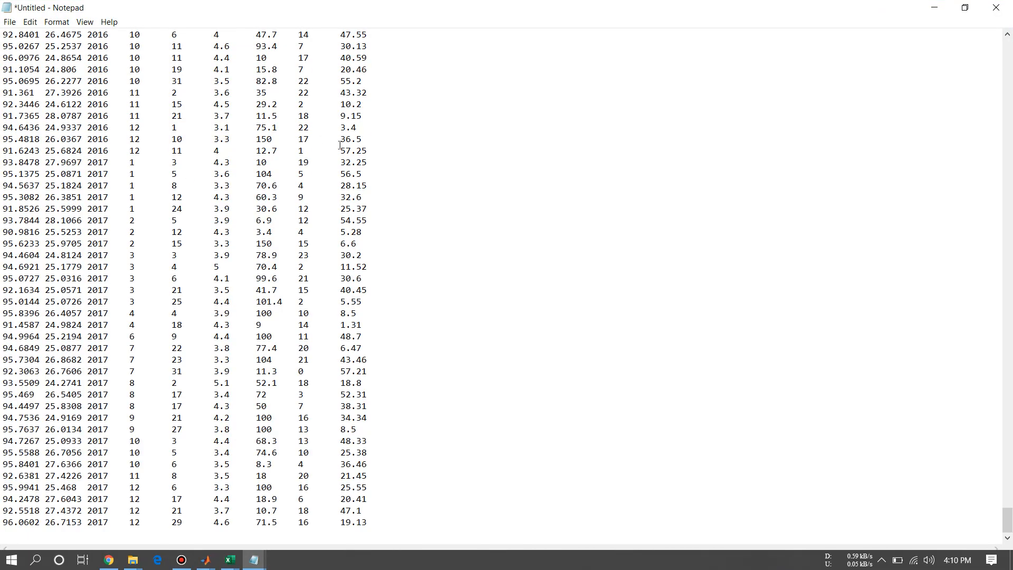
pyautogui.scroll(14, 340, 145)
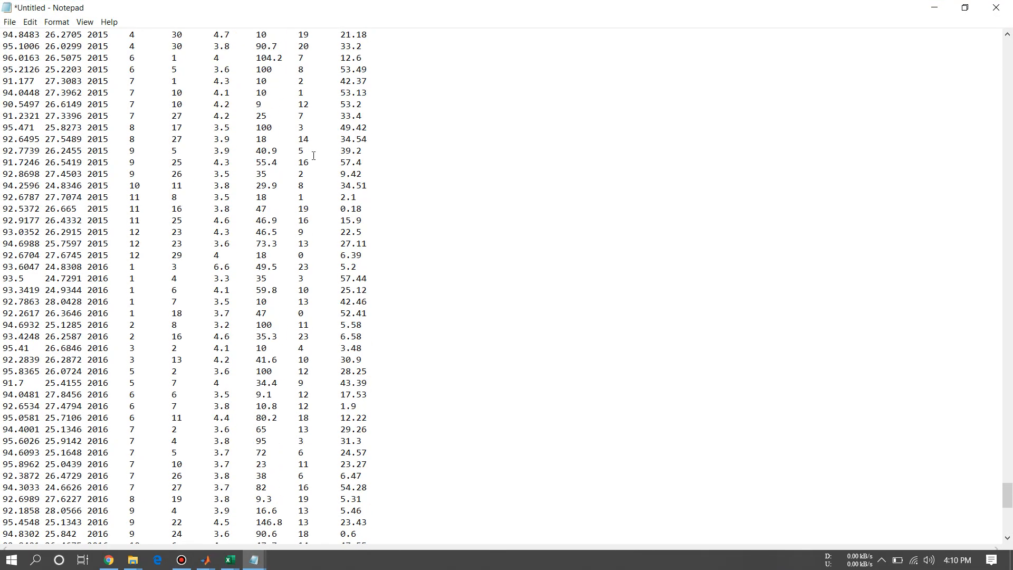
pyautogui.scroll(20, 314, 156)
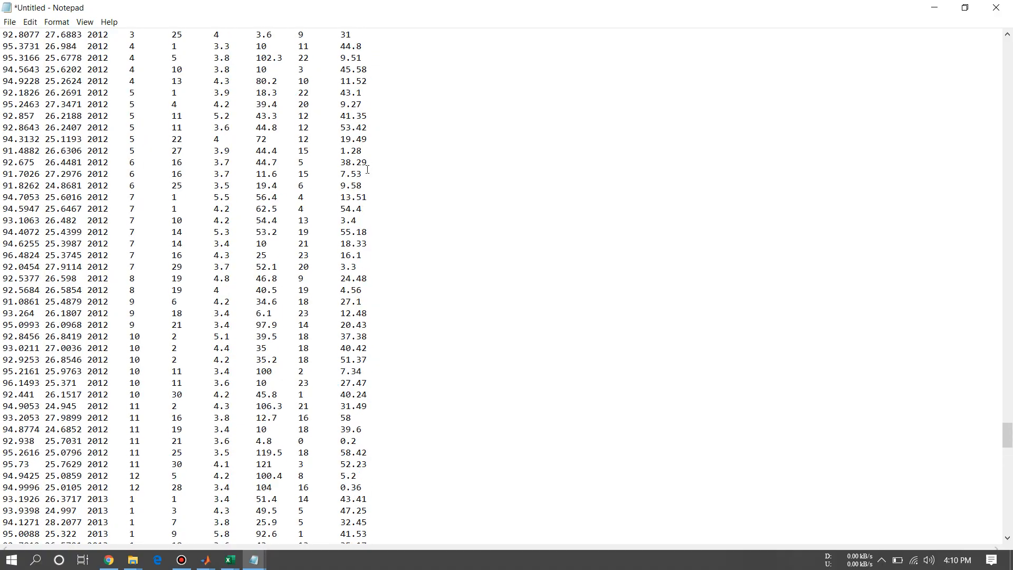
pyautogui.scroll(20, 367, 169)
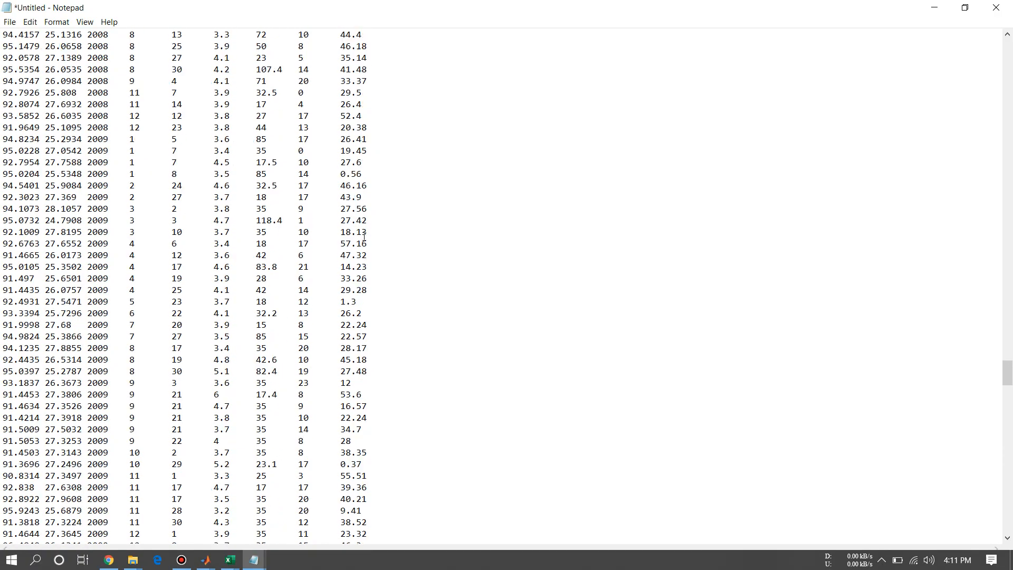
pyautogui.scroll(20, 363, 237)
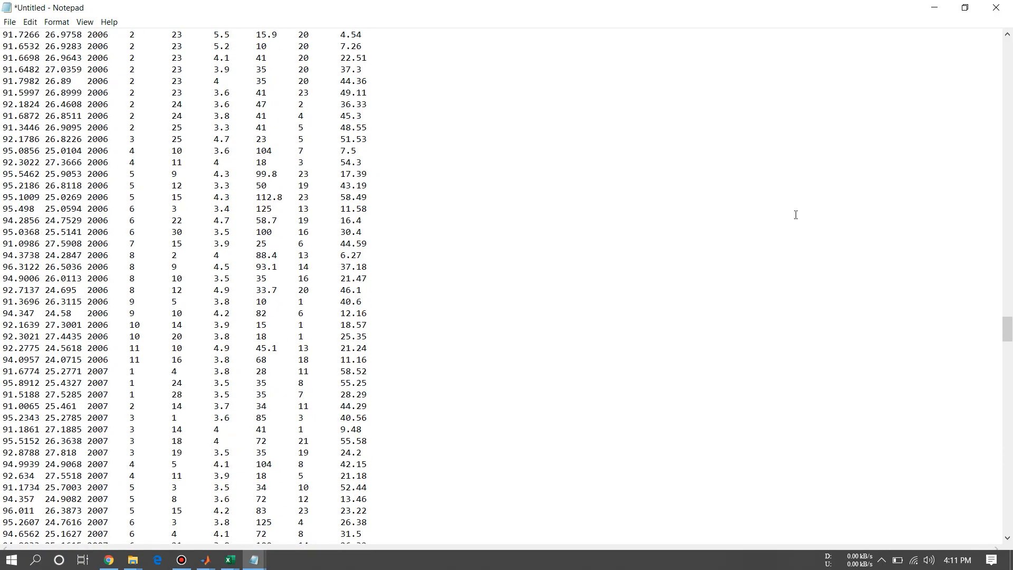
pyautogui.moveTo(413, 47); pyautogui.dragTo(301, 384)
pyautogui.click(448, 307)
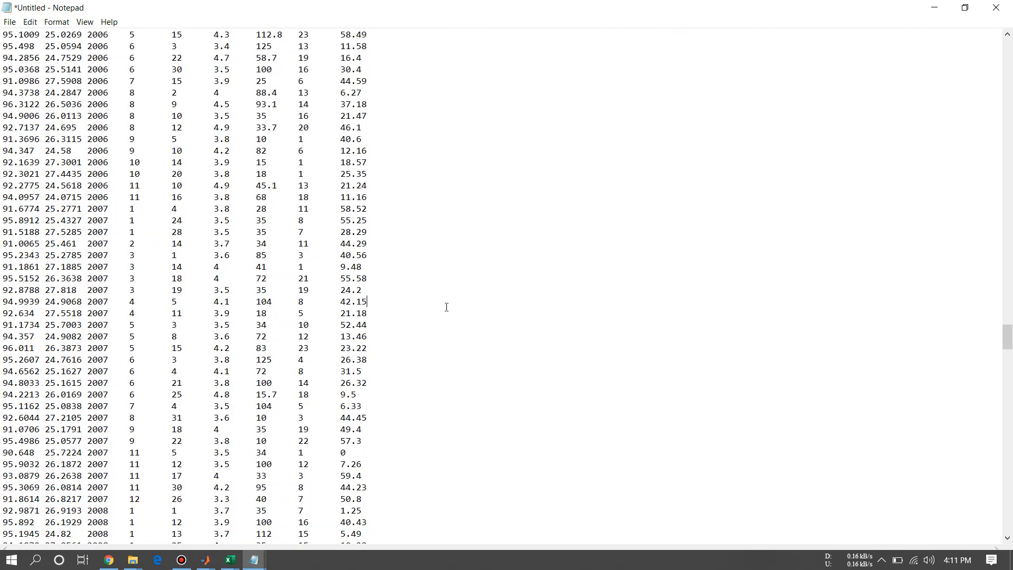
pyautogui.scroll(13, 443, 327)
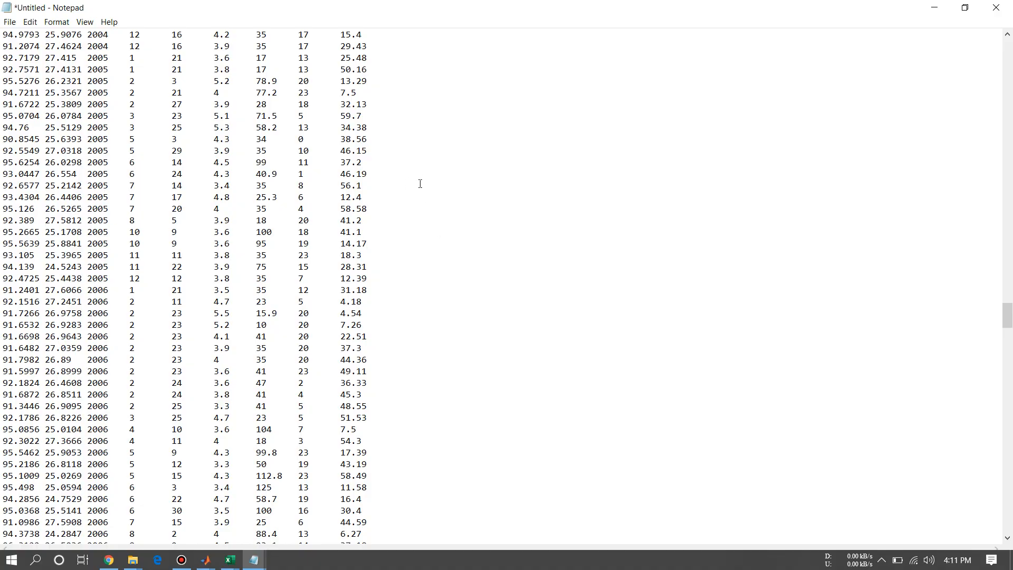
# Step: Save the new text document to the Desktop as yfuuuduttc.txt with UTF-8 encoding
pyautogui.hotkey('ctrl', 's')
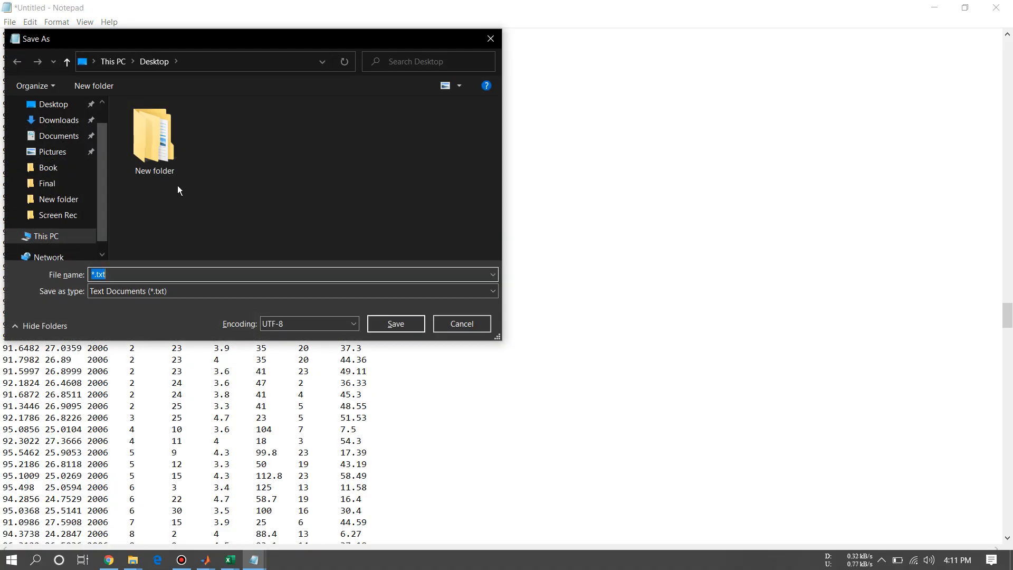
pyautogui.scroll(-1, 65, 209)
pyautogui.scroll(2, 63, 200)
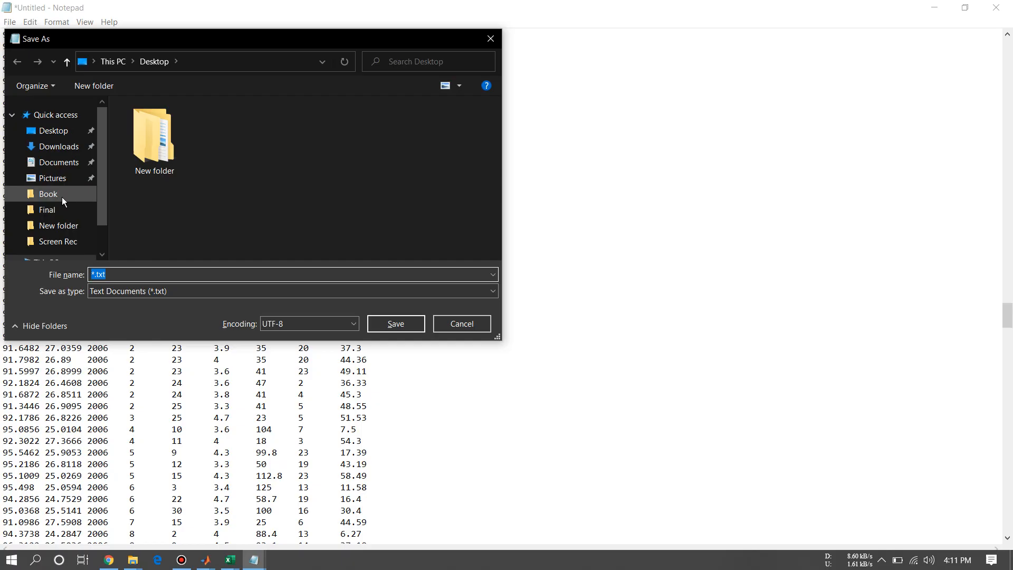
pyautogui.click(61, 132)
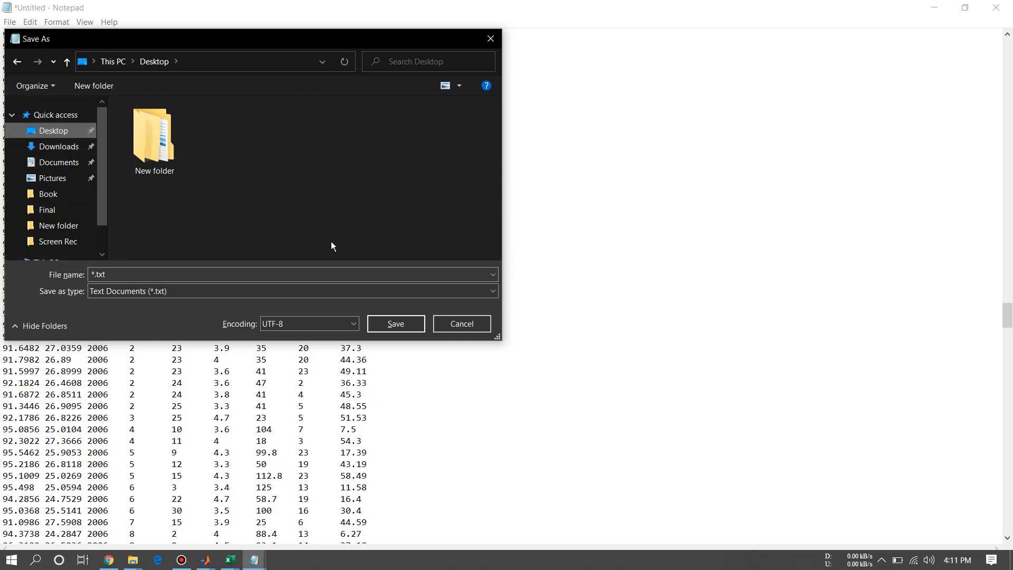
pyautogui.click(395, 324)
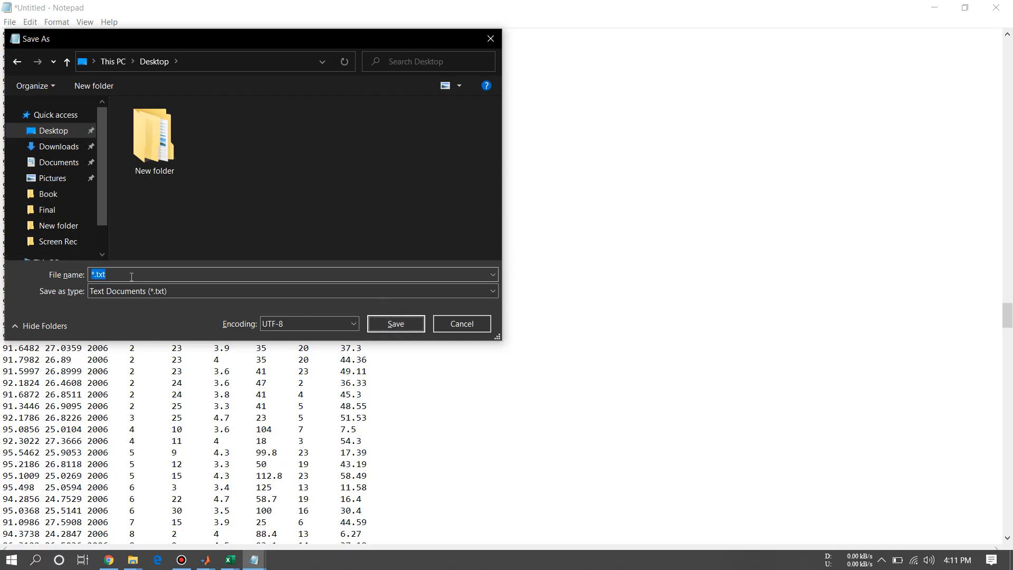
pyautogui.click(98, 276)
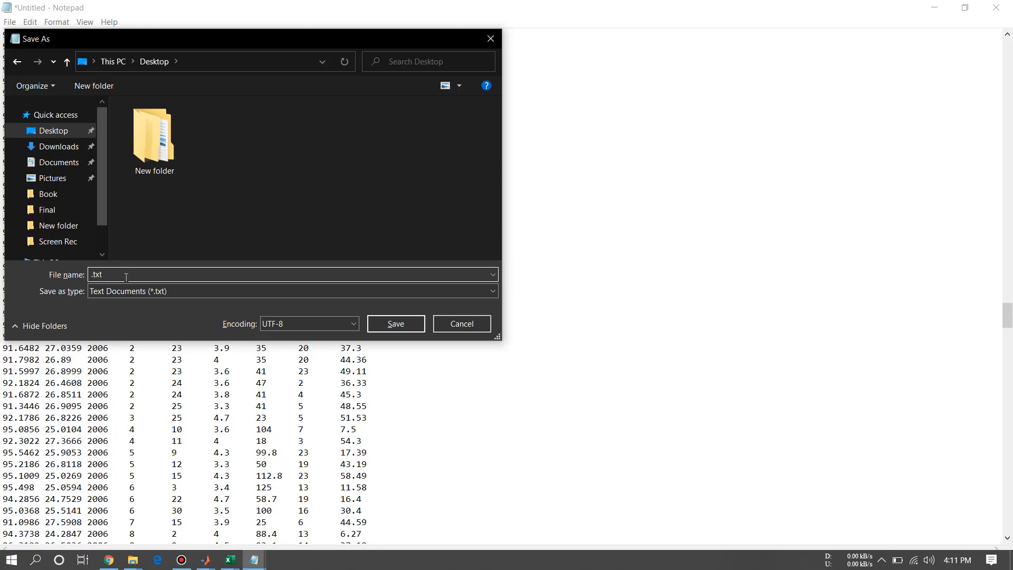
pyautogui.write('yfuuuduttc')
pyautogui.click(391, 324)
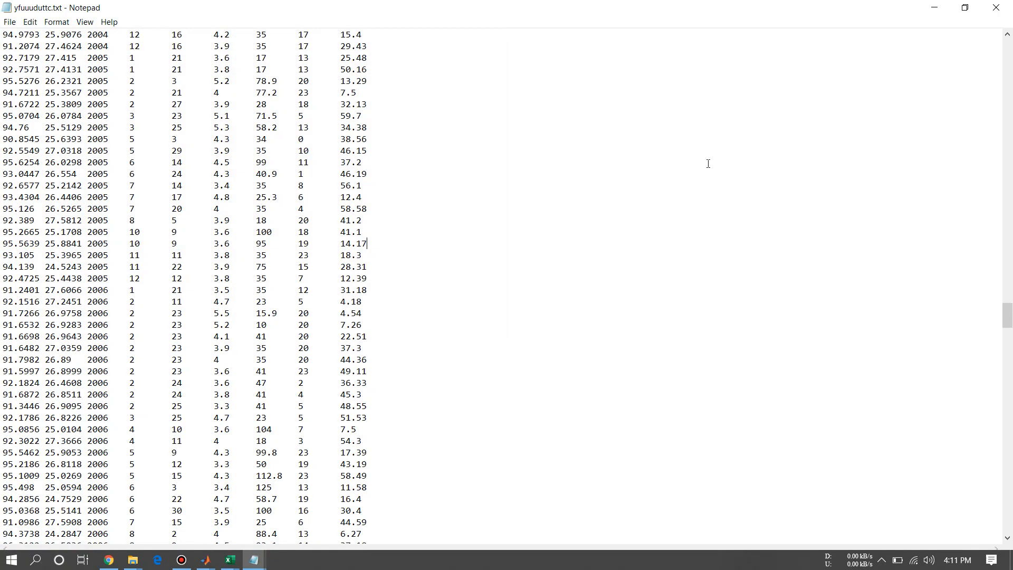
# Step: Close the Book1 workbook without saving or keeping its clipboard data, and close the ASCII EQ Catalogue.txt window
pyautogui.click(941, 8)
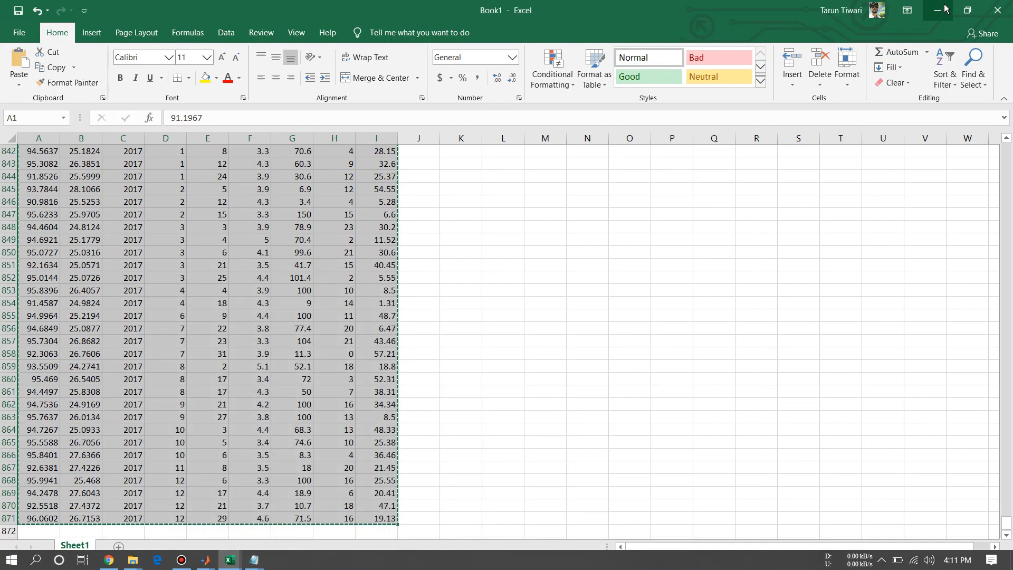
pyautogui.click(996, 10)
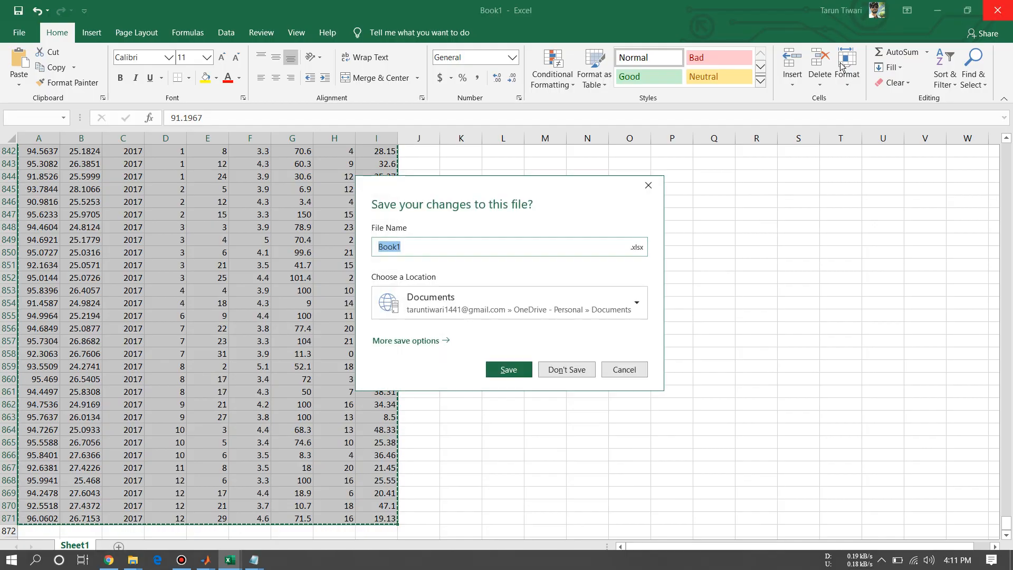
pyautogui.click(575, 372)
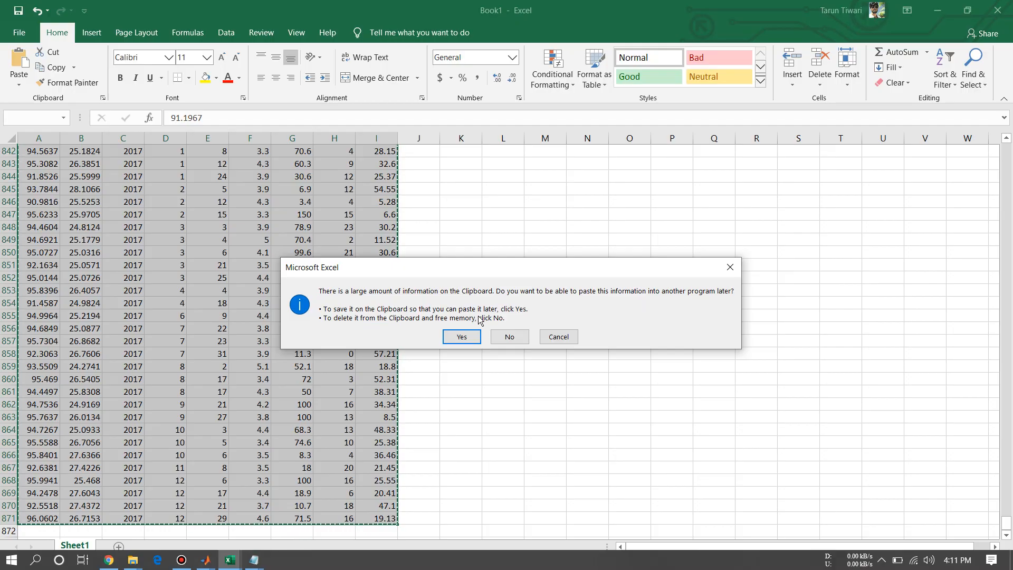
pyautogui.click(510, 336)
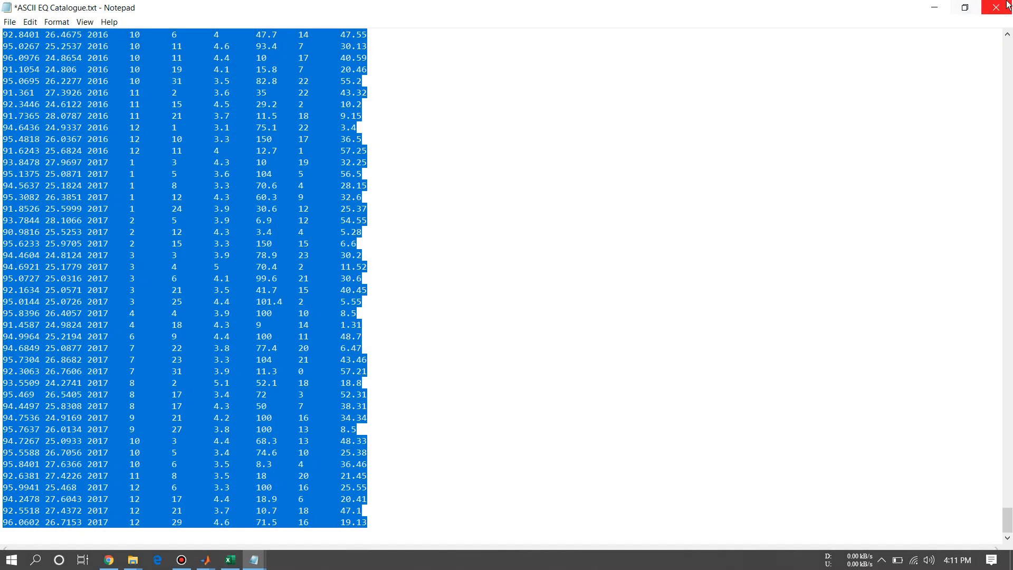
pyautogui.click(1006, 5)
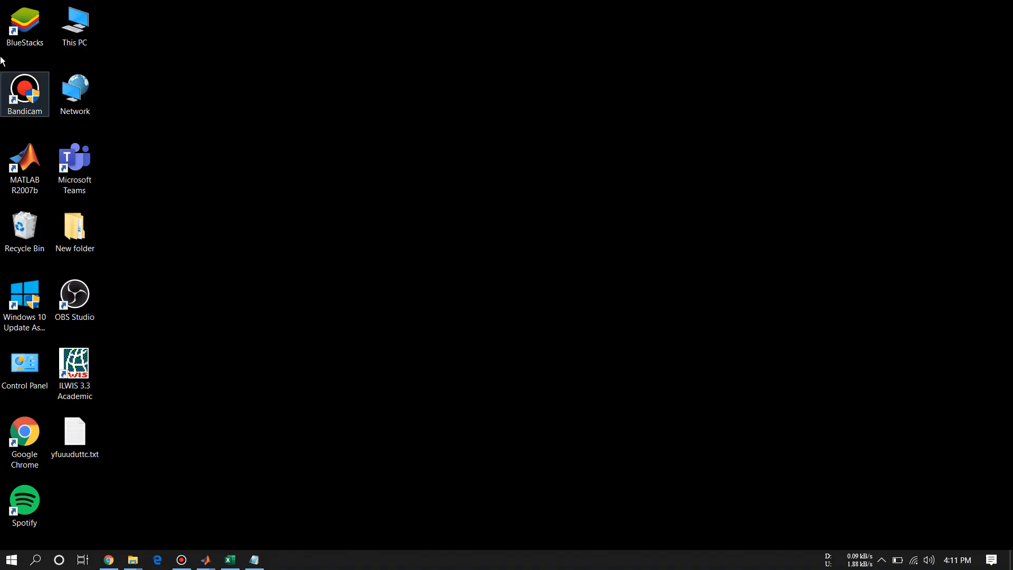
# Step: Start MATLAB R2007b and launch ZMAP with the zmap command
pyautogui.click(36, 168)
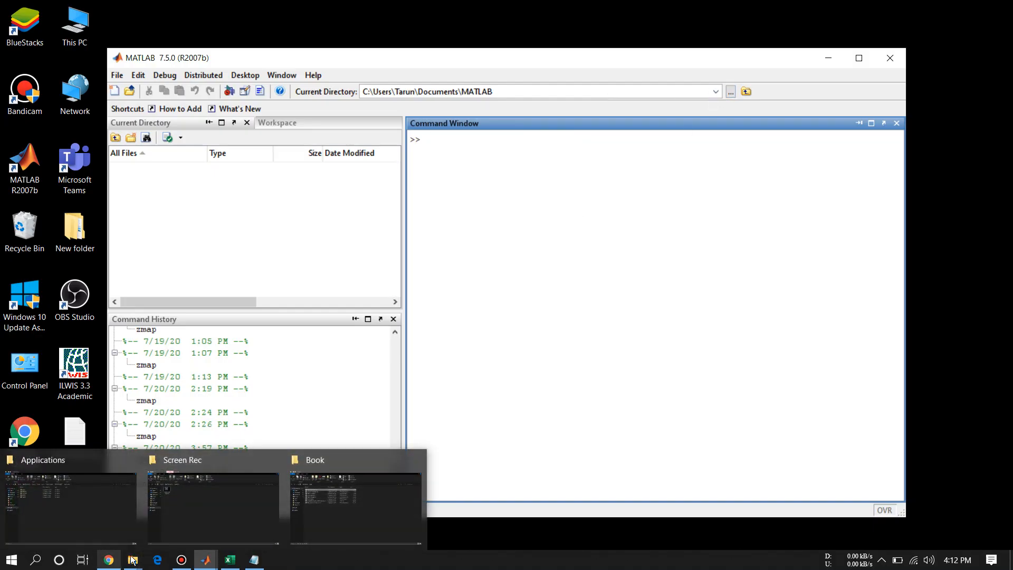
pyautogui.click(181, 560)
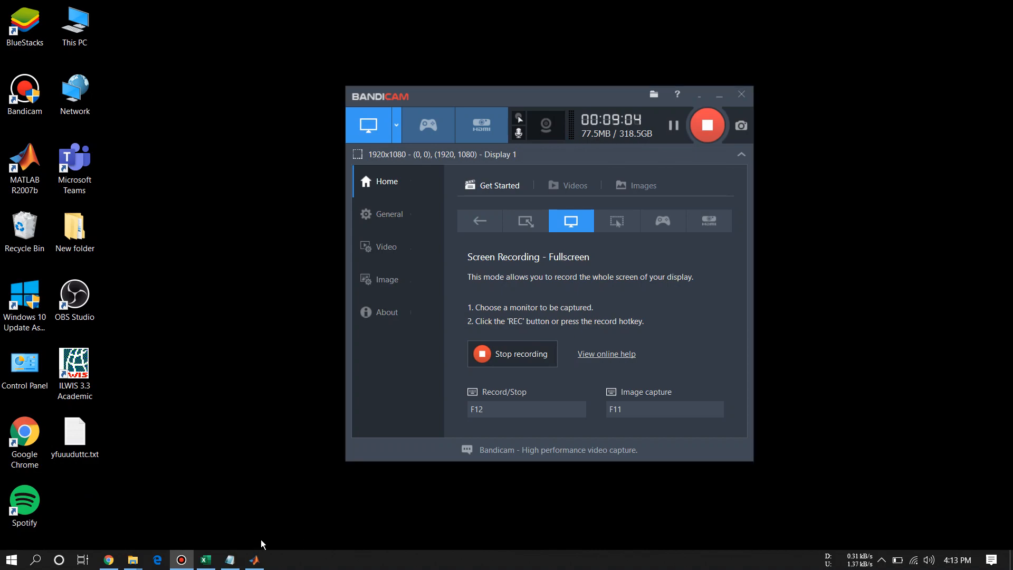
pyautogui.click(254, 559)
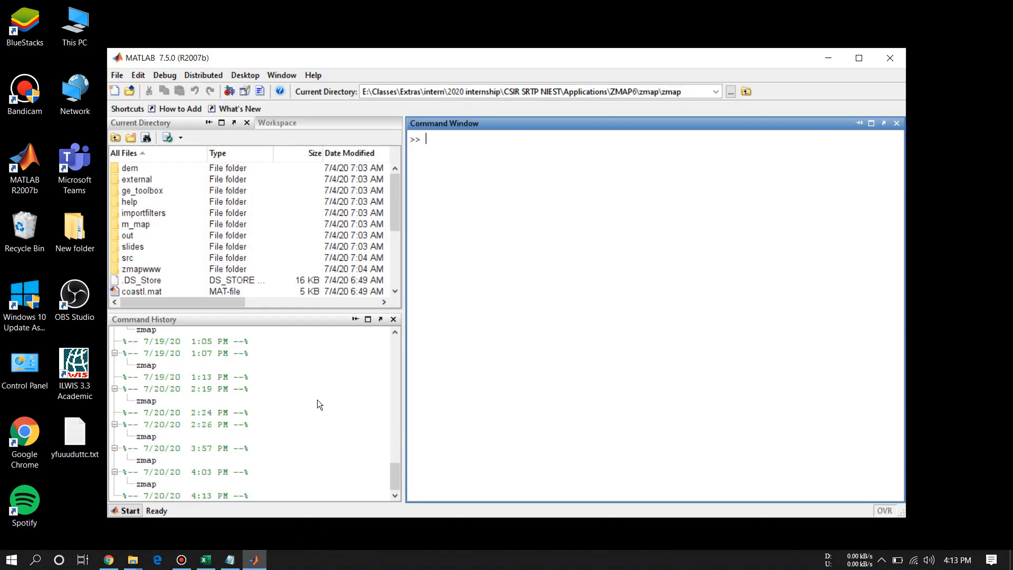
pyautogui.write('zmap')
pyautogui.press('Return')
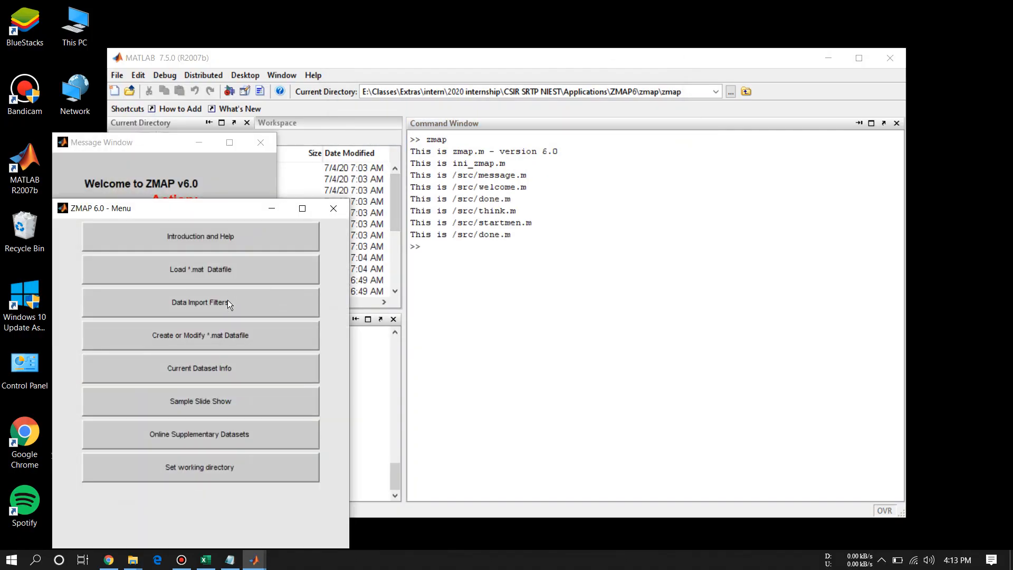
# Step: Import yfuuuduttc.txt from the Desktop using the filter for ASCII columns separated by blanks or tabs, and accept the general parameters to plot the seismicity map
pyautogui.click(228, 302)
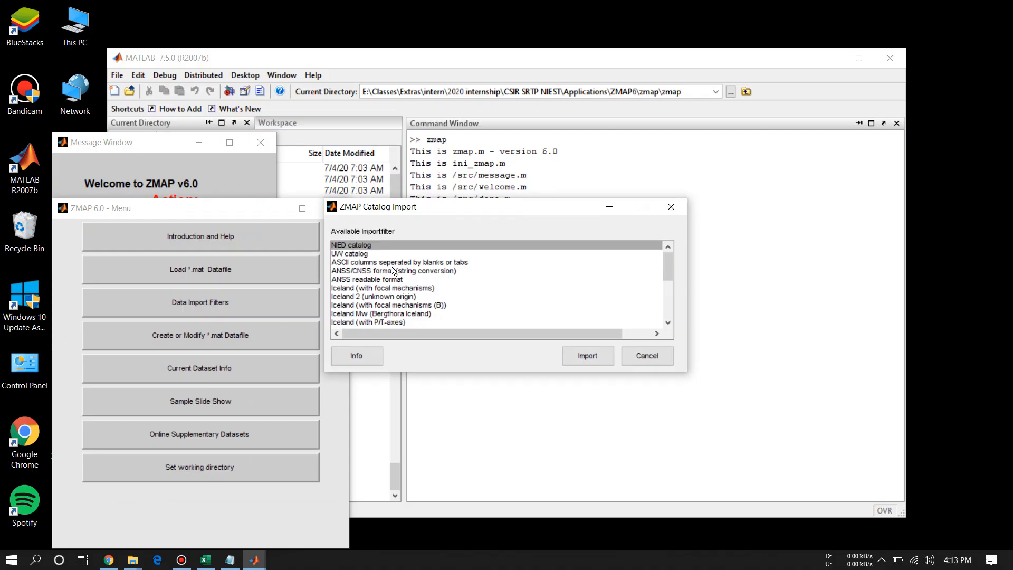
pyautogui.click(393, 263)
pyautogui.click(596, 358)
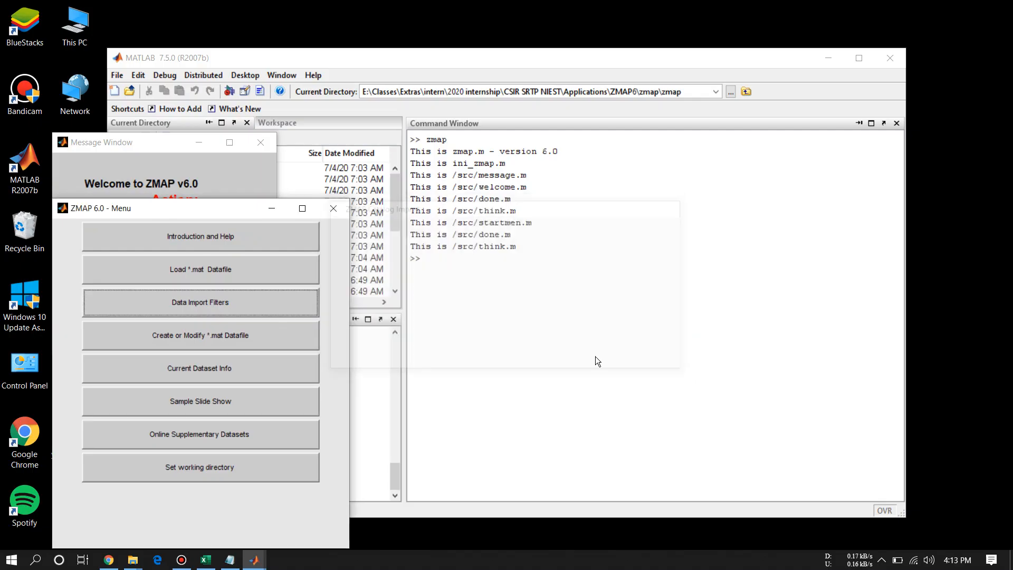
pyautogui.scroll(-5, 248, 366)
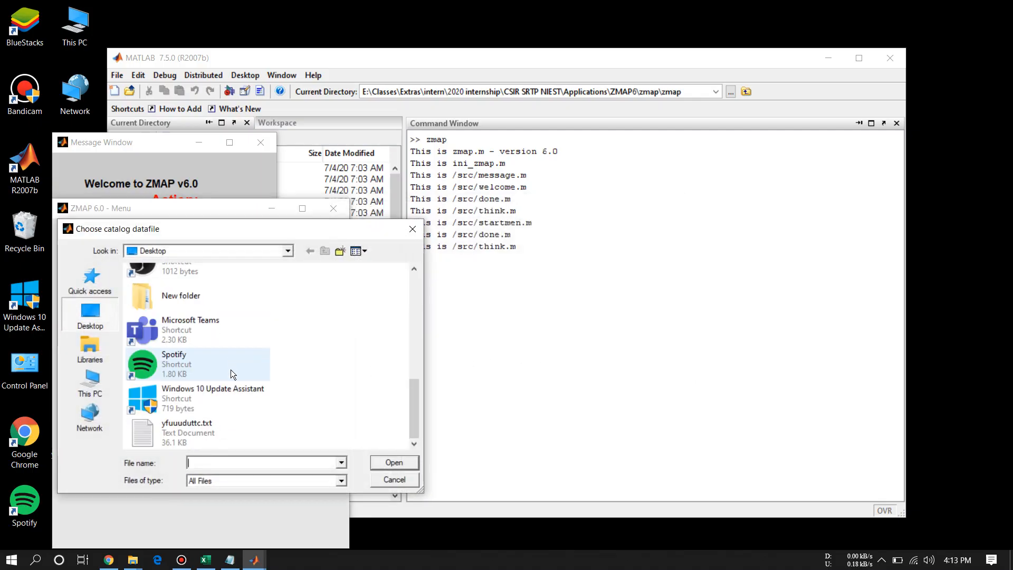
pyautogui.click(200, 430)
pyautogui.click(398, 465)
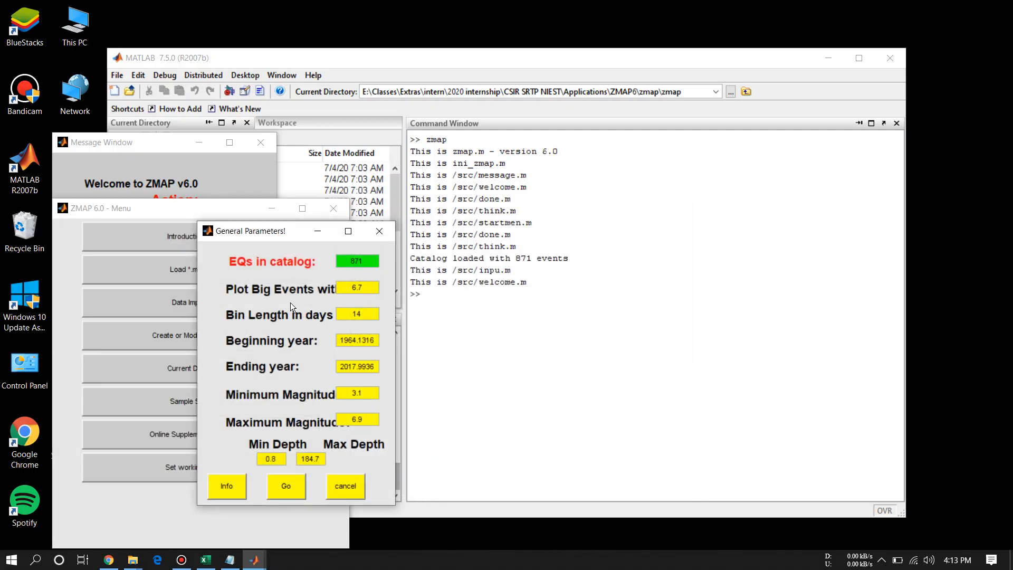
pyautogui.click(278, 486)
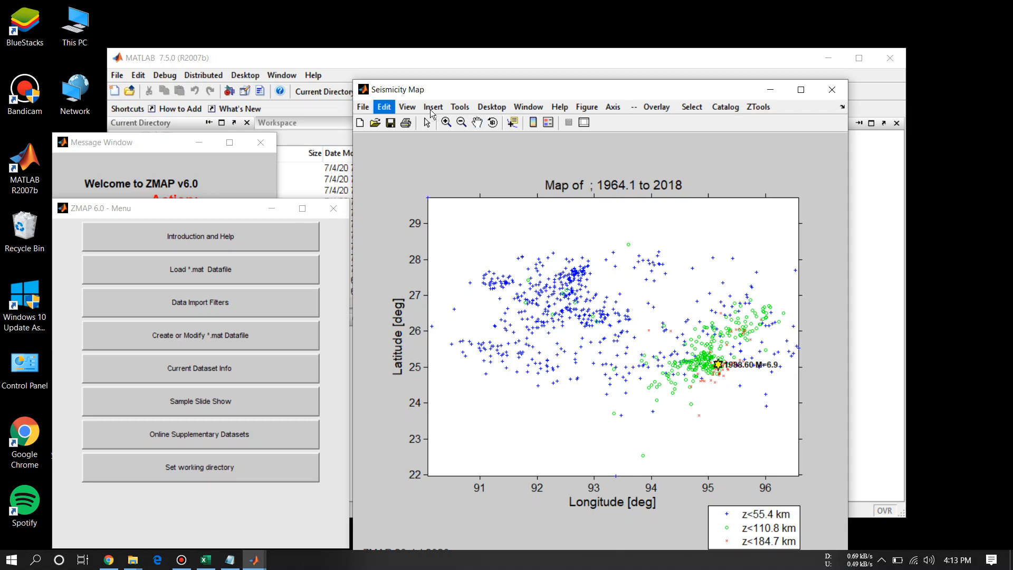
# Step: Start an Mc, a- and b-value map calculation on a new grid, keeping the default Maximum curvature settings
pyautogui.click(765, 107)
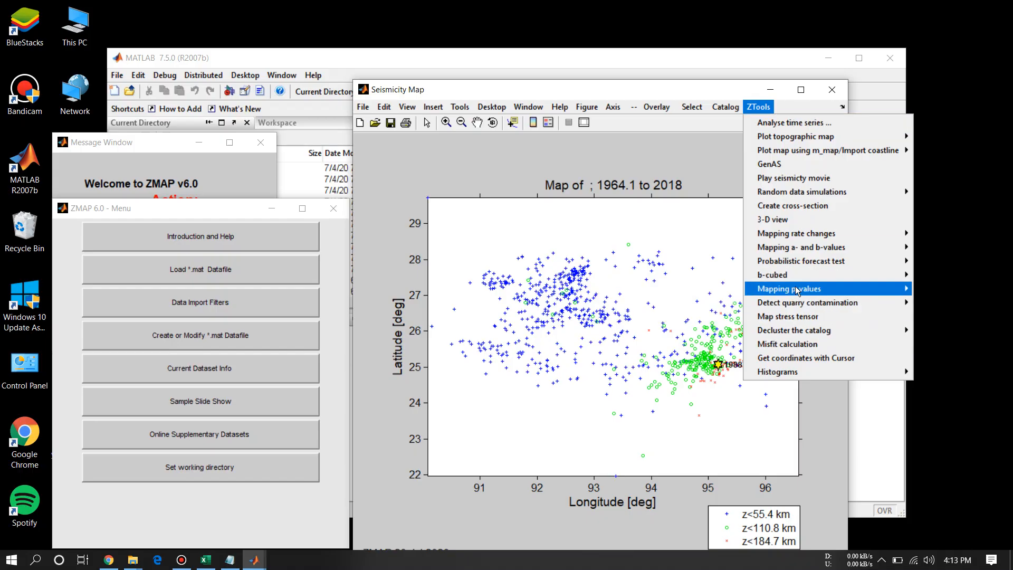
pyautogui.moveTo(795, 238)
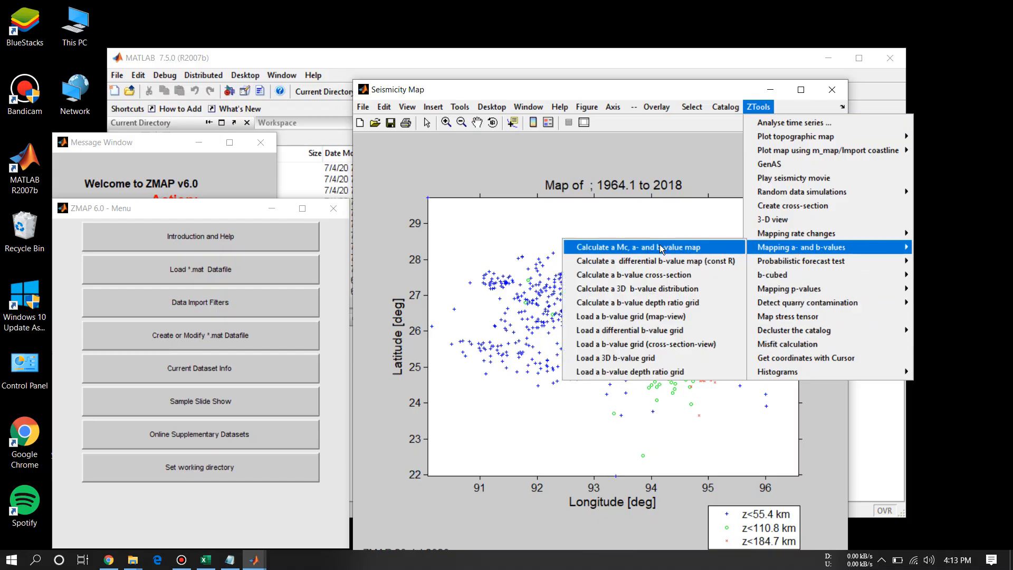
pyautogui.click(662, 247)
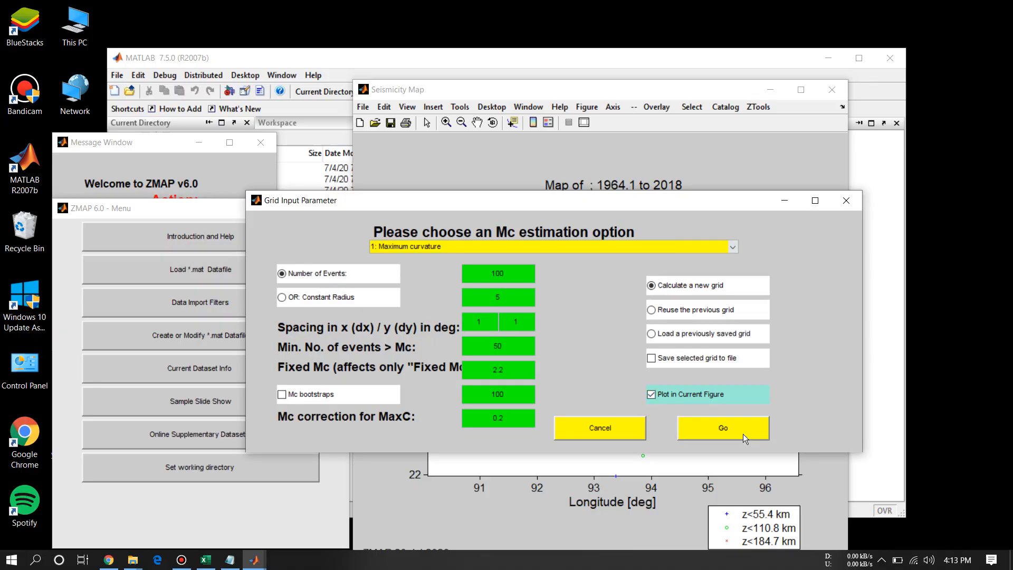
pyautogui.click(744, 438)
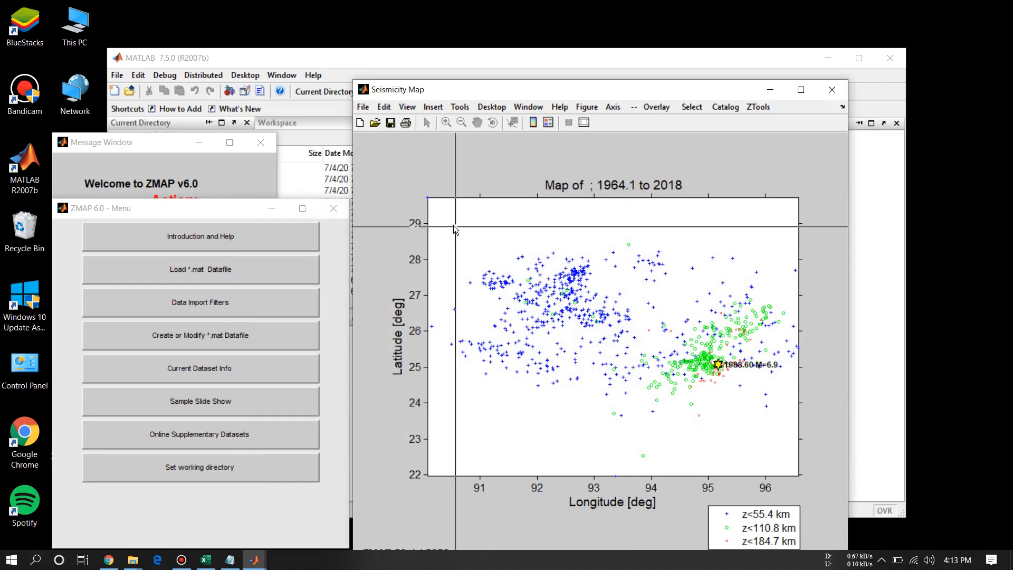
# Step: Outline the calculation grid with a four-corner polygon around the whole seismicity map, and compute it without saving a grid datafile
pyautogui.click(432, 205)
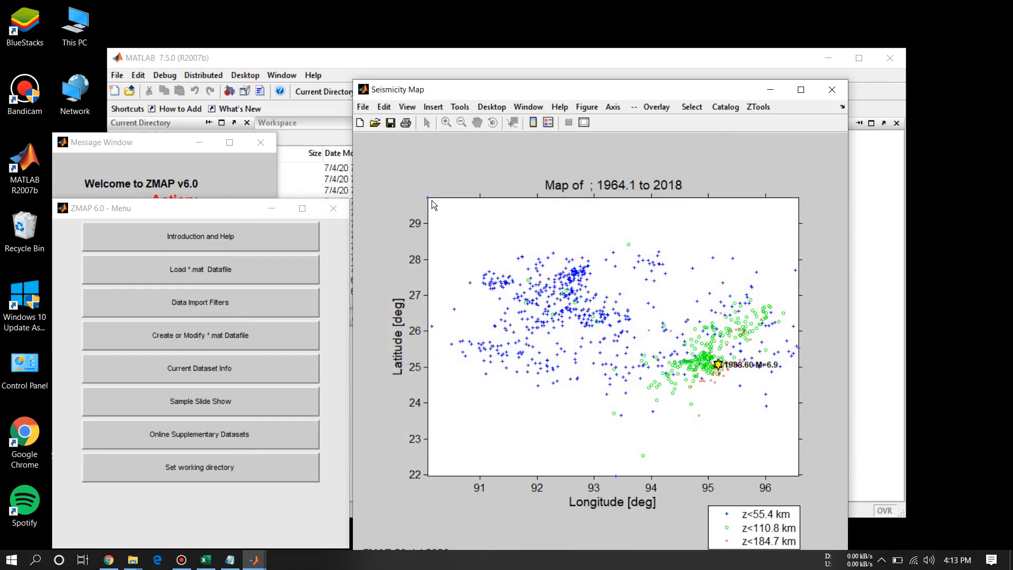
pyautogui.click(795, 205)
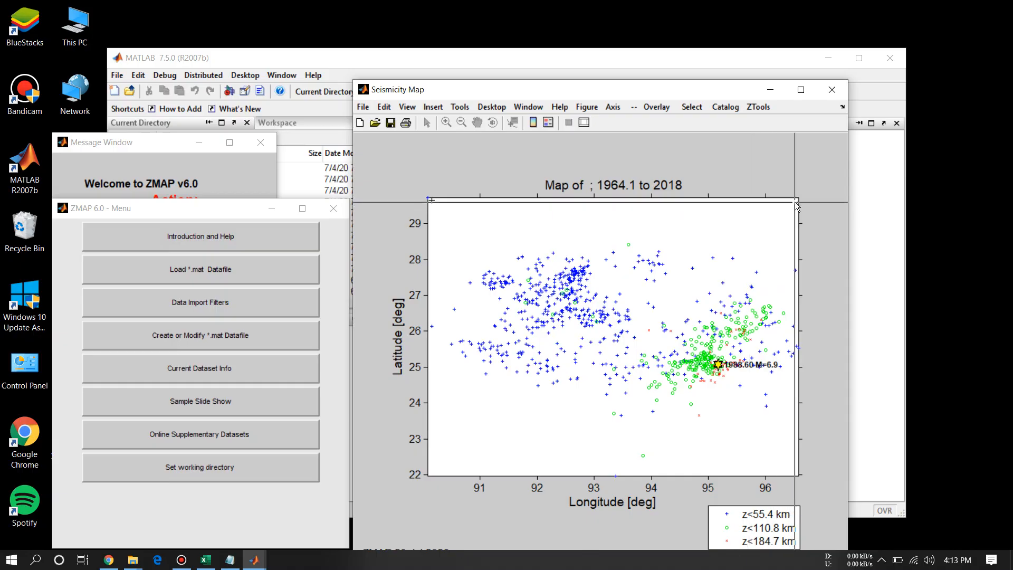
pyautogui.click(795, 468)
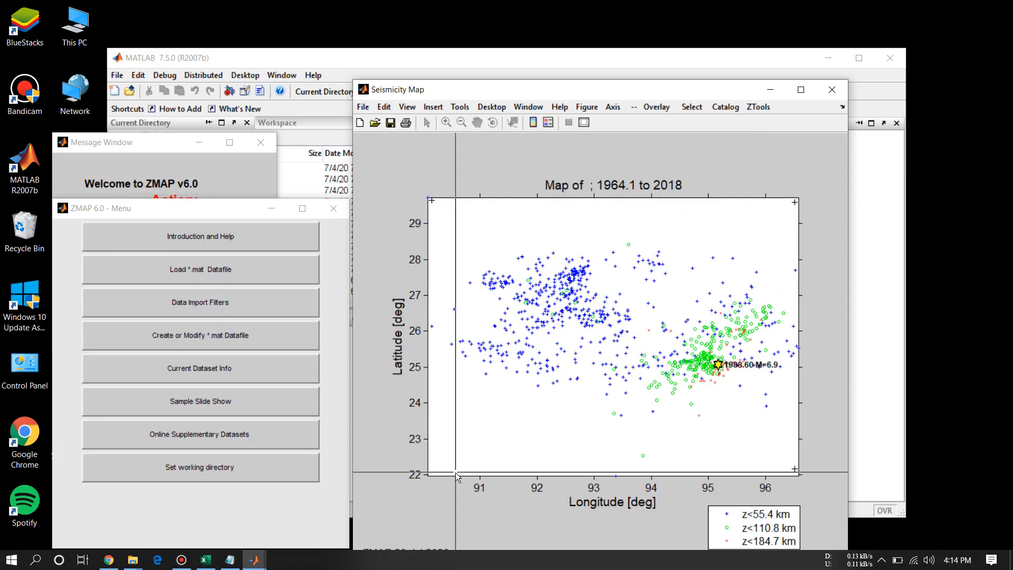
pyautogui.click(432, 473)
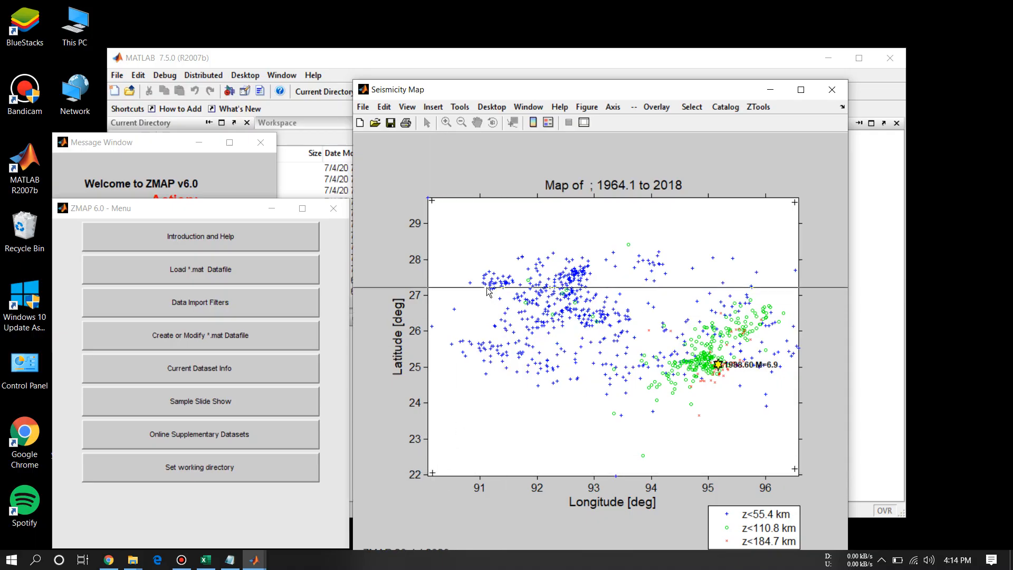
pyautogui.rightClick(398, 165)
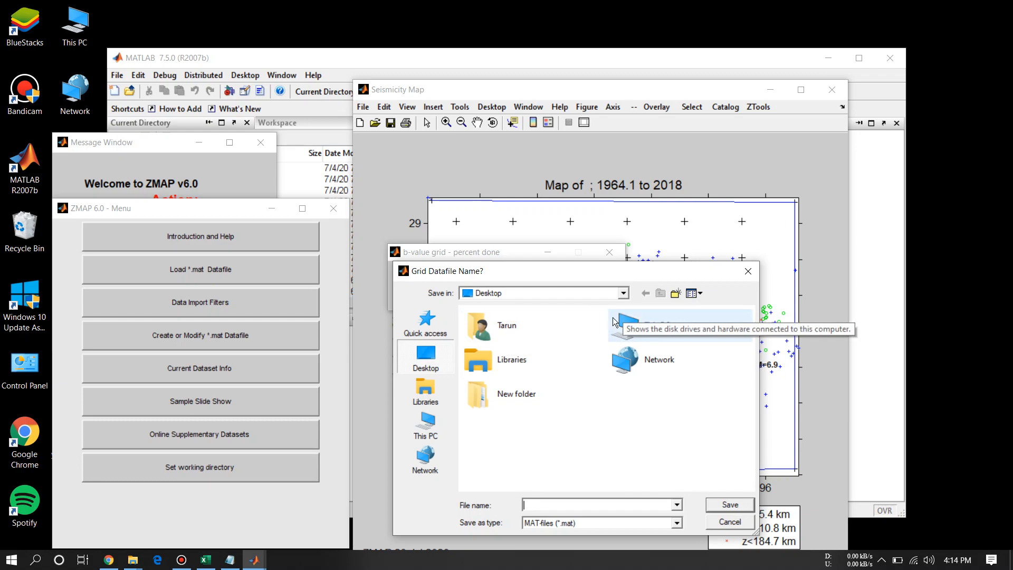
pyautogui.click(730, 522)
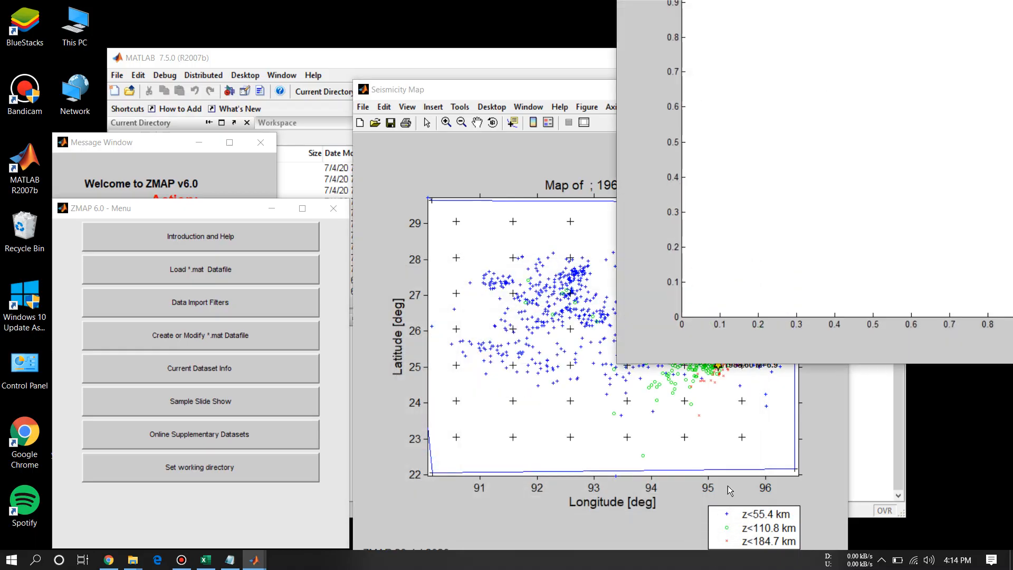
# Step: Move the b-value-map window to the middle of the screen and make it taller
pyautogui.moveTo(750, 365); pyautogui.dragTo(762, 197)
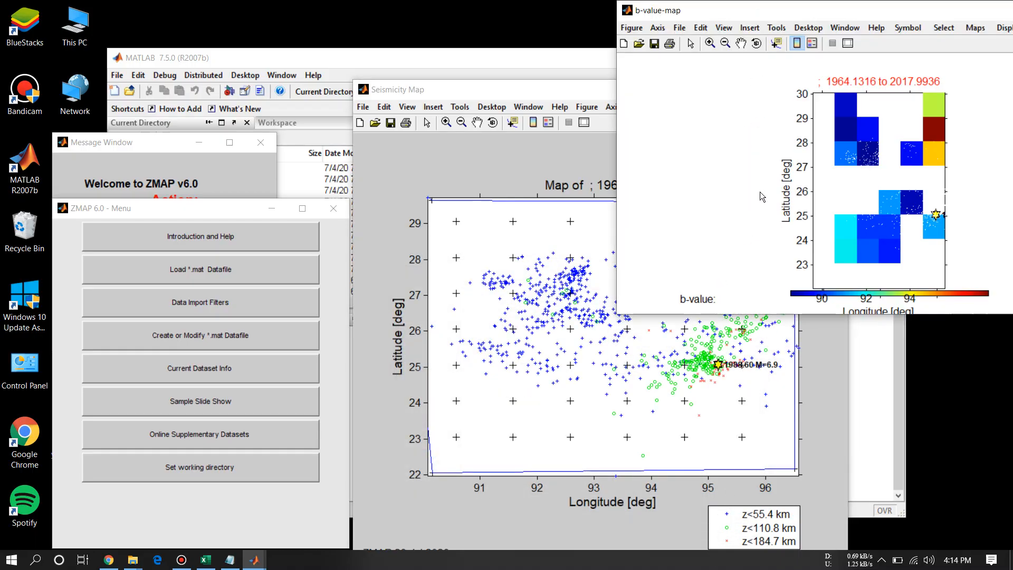
pyautogui.moveTo(757, 1); pyautogui.dragTo(686, 78)
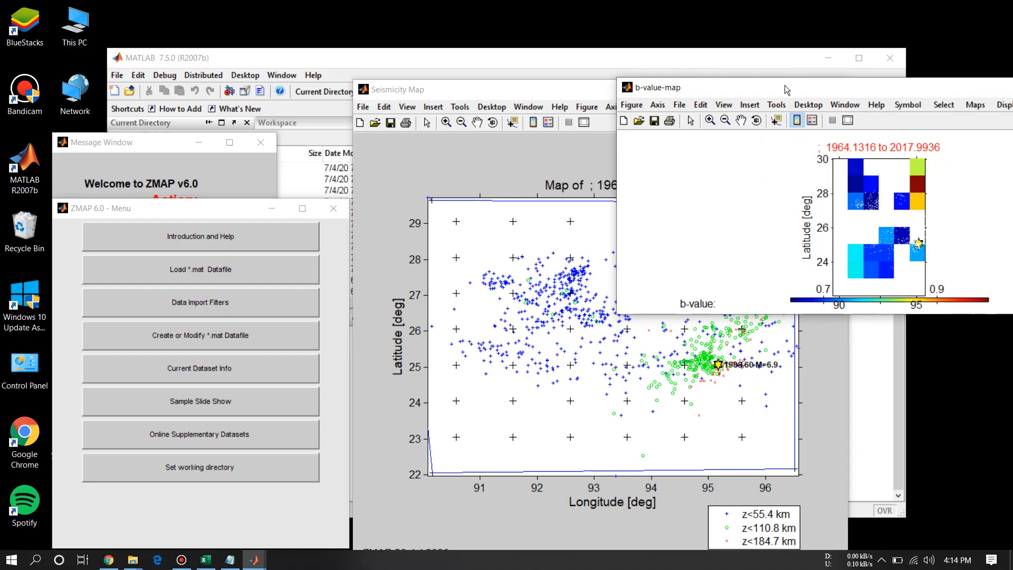
pyautogui.moveTo(784, 86); pyautogui.dragTo(457, 101)
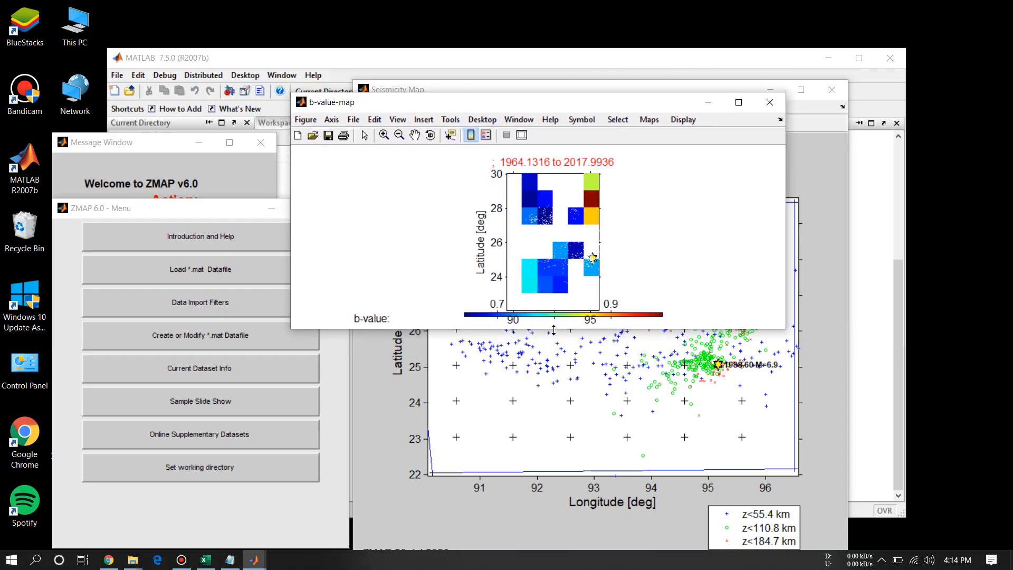
pyautogui.moveTo(553, 330); pyautogui.dragTo(554, 416)
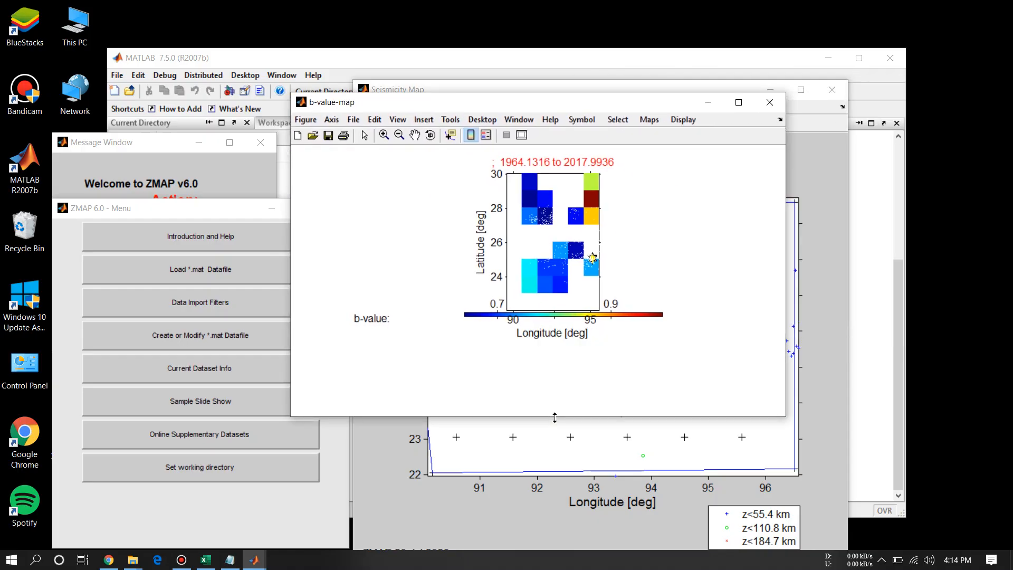
# Step: Select the earthquakes inside a four-corner polygon around the entire b-value map to plot their frequency-magnitude distribution
pyautogui.click(611, 122)
pyautogui.click(648, 191)
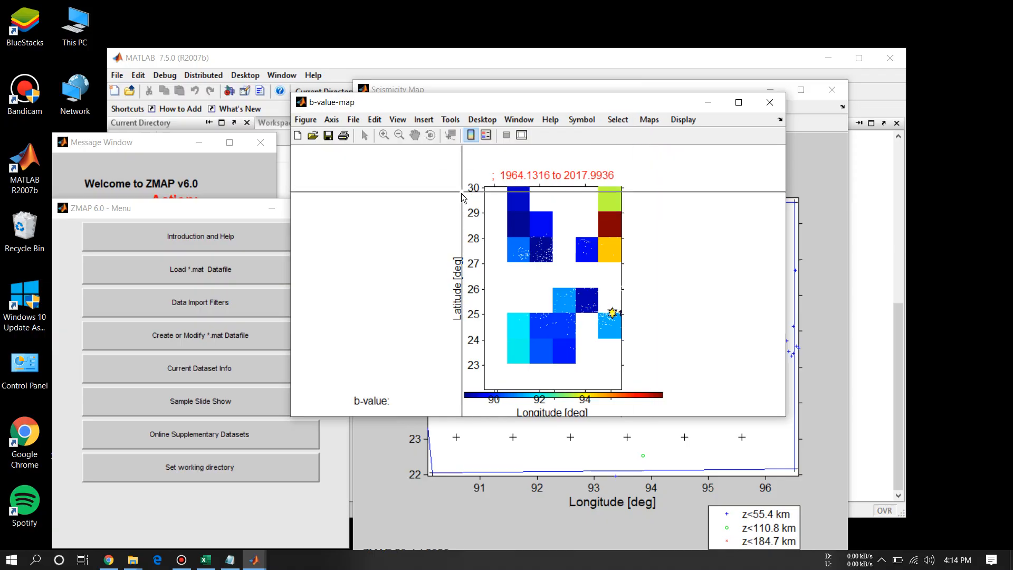
pyautogui.click(487, 190)
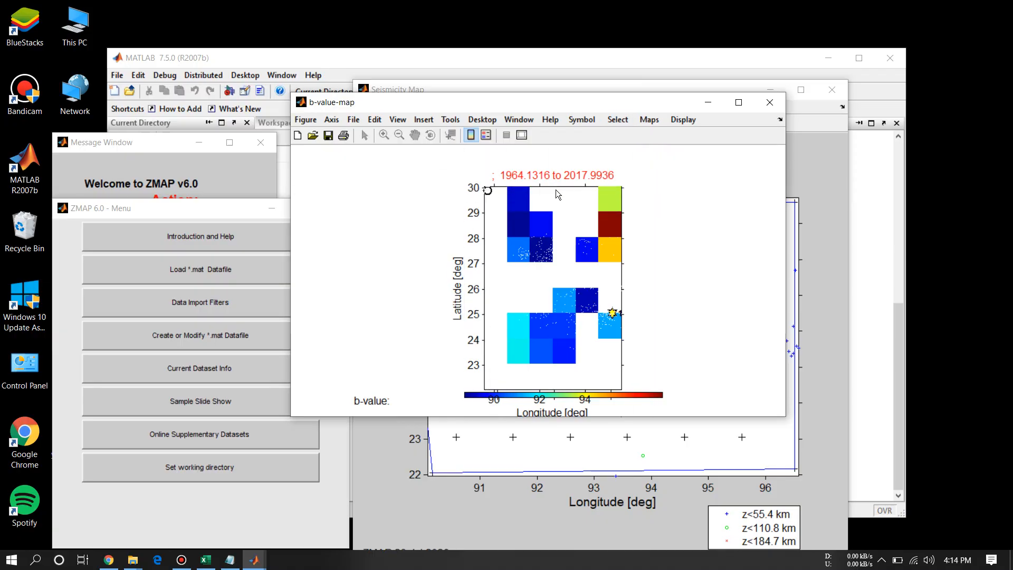
pyautogui.click(619, 189)
pyautogui.click(619, 384)
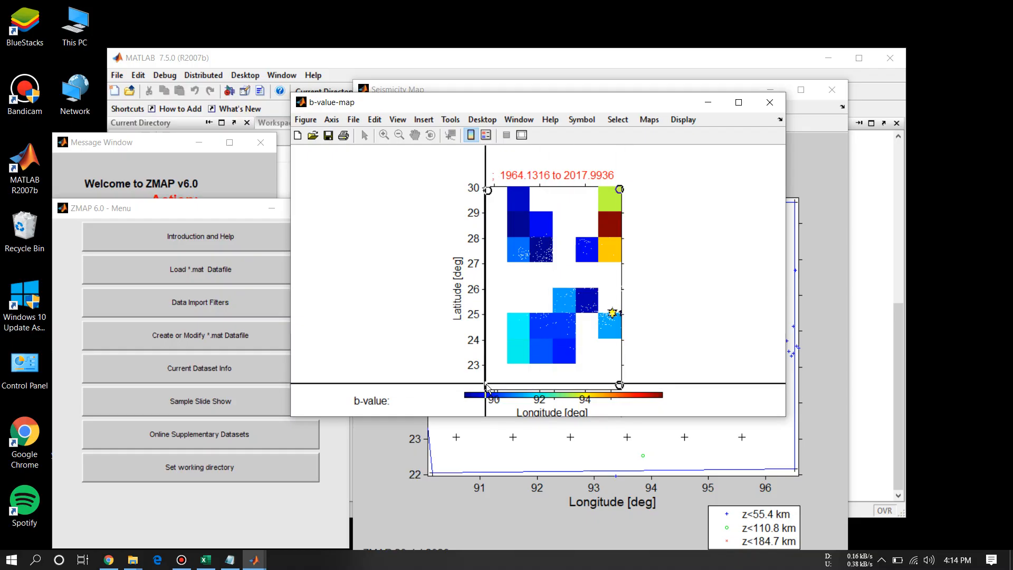
pyautogui.rightClick(489, 386)
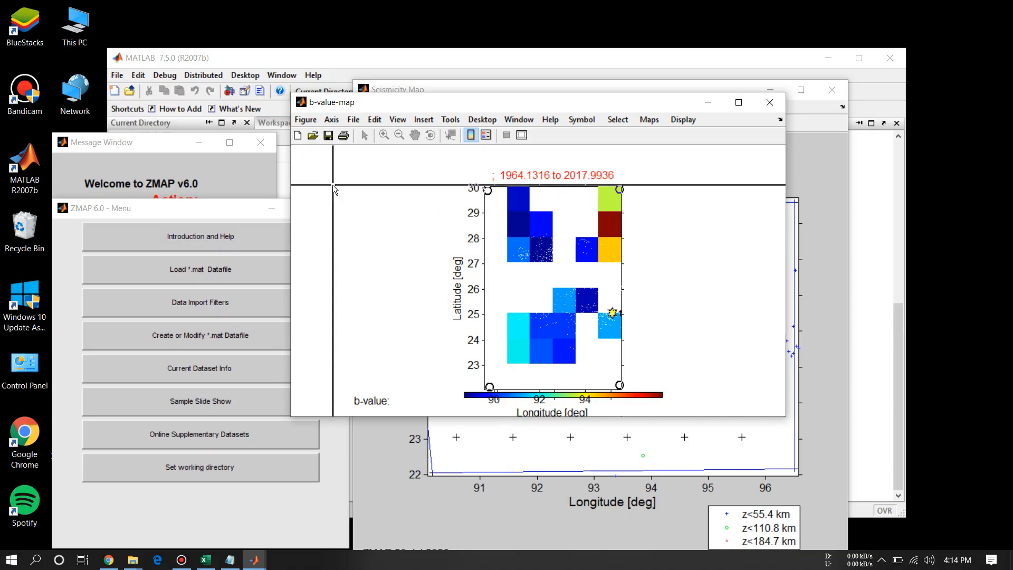
pyautogui.click(359, 175)
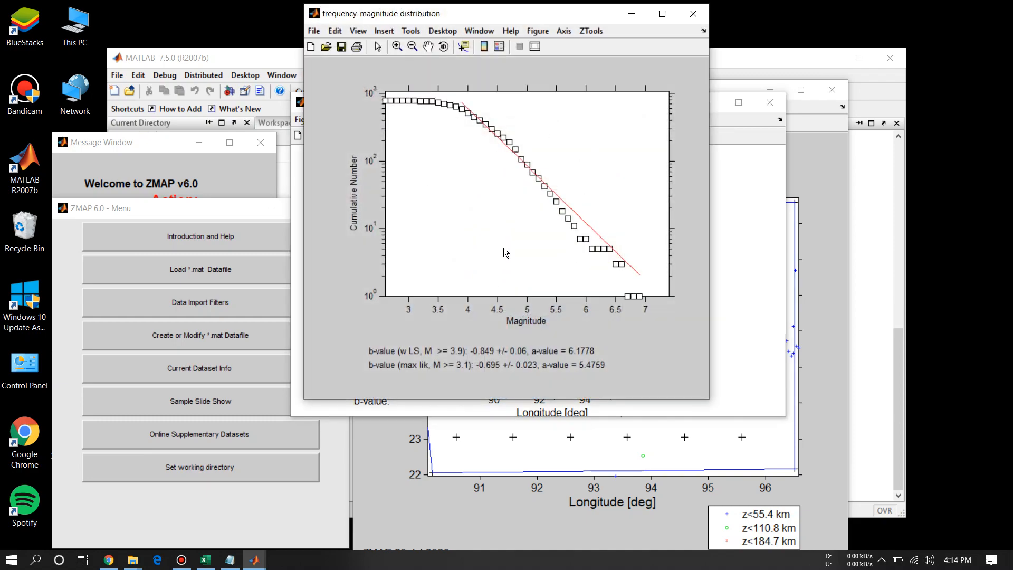